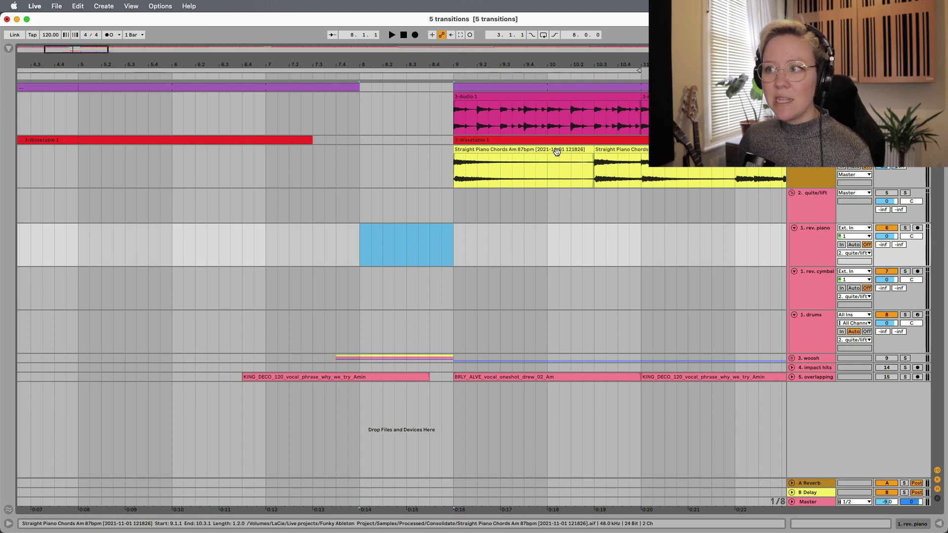
- Play the arrangement from bar 6 to hear the gap leading into bar 9
left_click(176, 244)
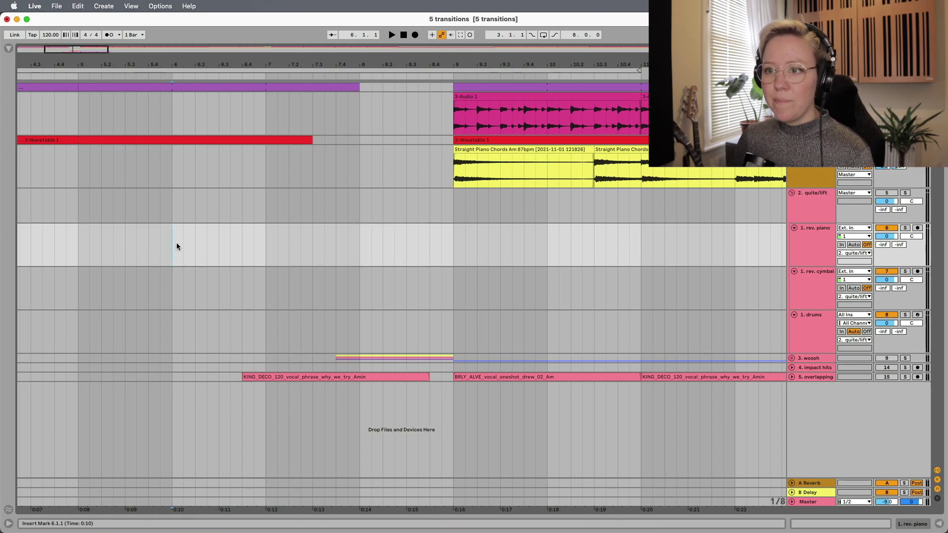
key("space")
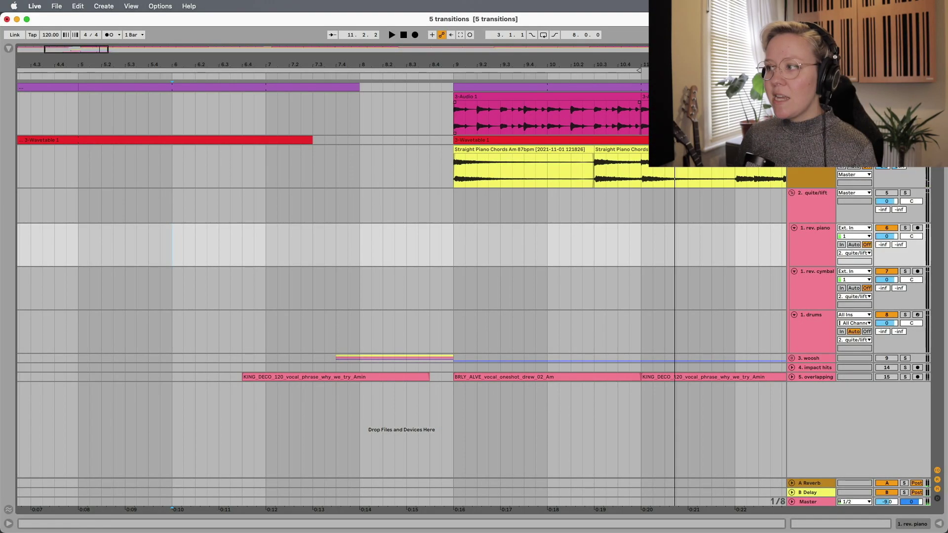
- Copy the bar 9 Straight Piano Chords clip to bar 8 of the 1. rev. piano track and reverse it
left_click(502, 150)
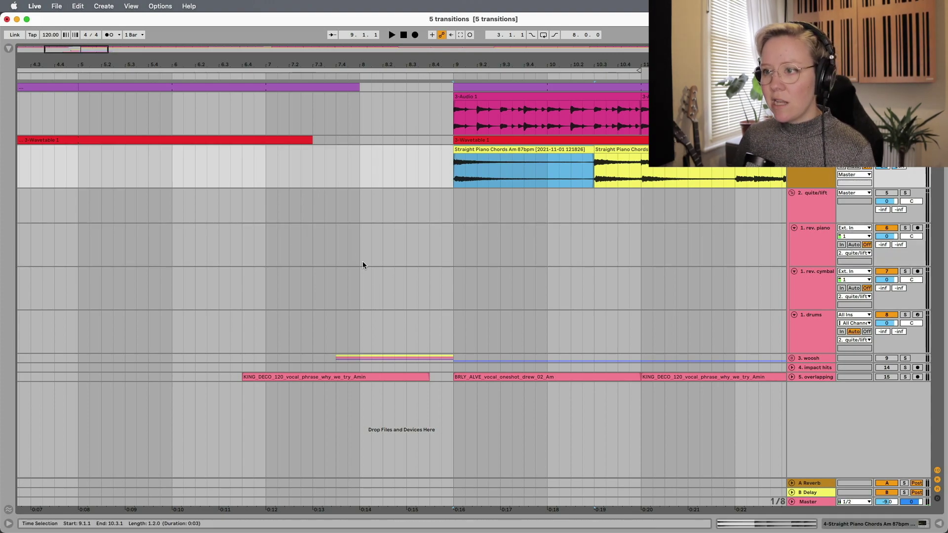
left_click(358, 244)
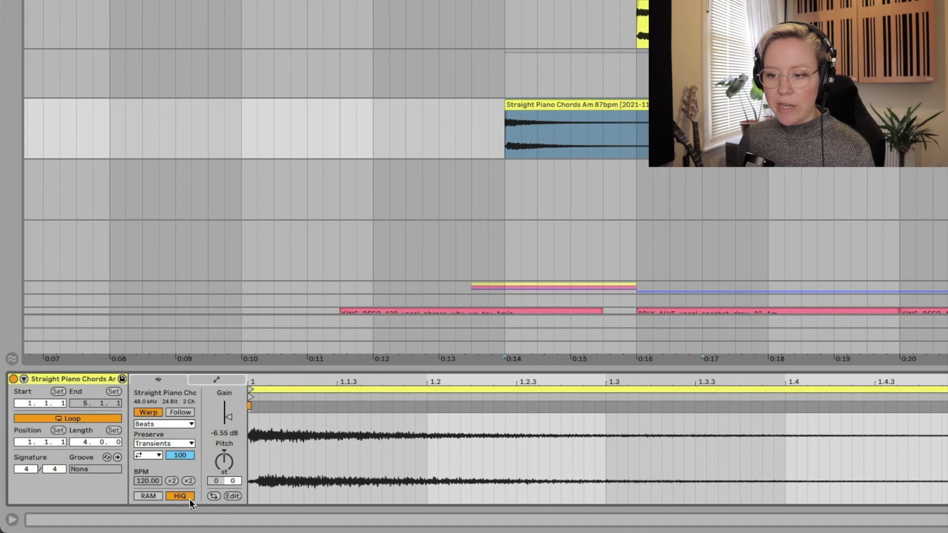
left_click(214, 498)
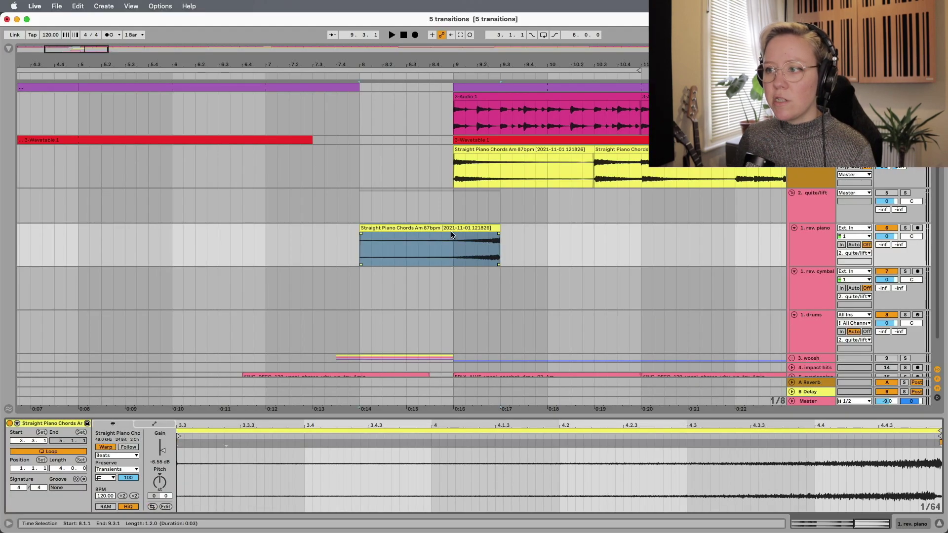
- Move the reversed piano clip to end at bar 9 and give it a gradual fade-in over about its first half
left_click_drag(451, 235, 400, 236)
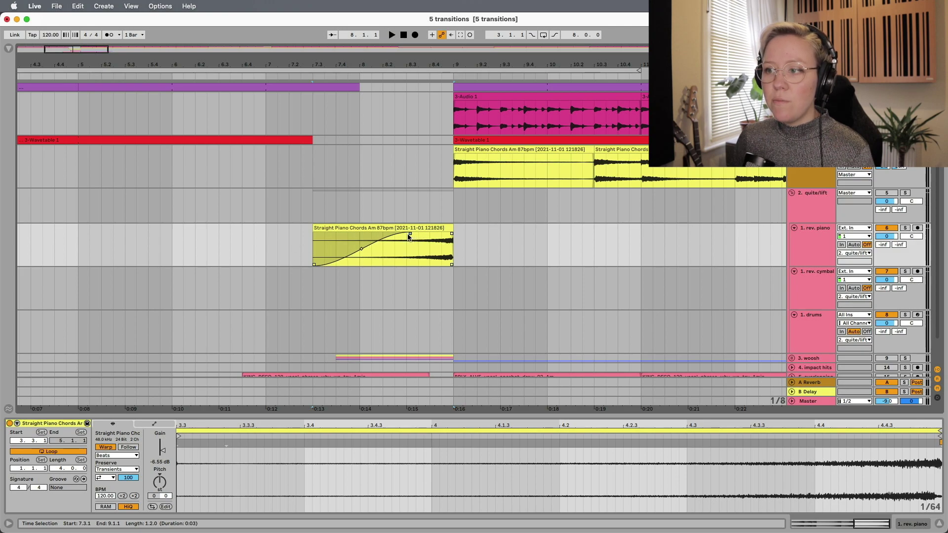
left_click_drag(409, 235, 320, 237)
mouse_move(381, 229)
left_mouse_down()
mouse_move(413, 231)
mouse_move(319, 235)
mouse_move(399, 229)
mouse_move(369, 231)
left_mouse_up()
- Play the reversed piano lead-in from 6.3.3 and set its clip's warp mode to Complex Pro
left_click(228, 265)
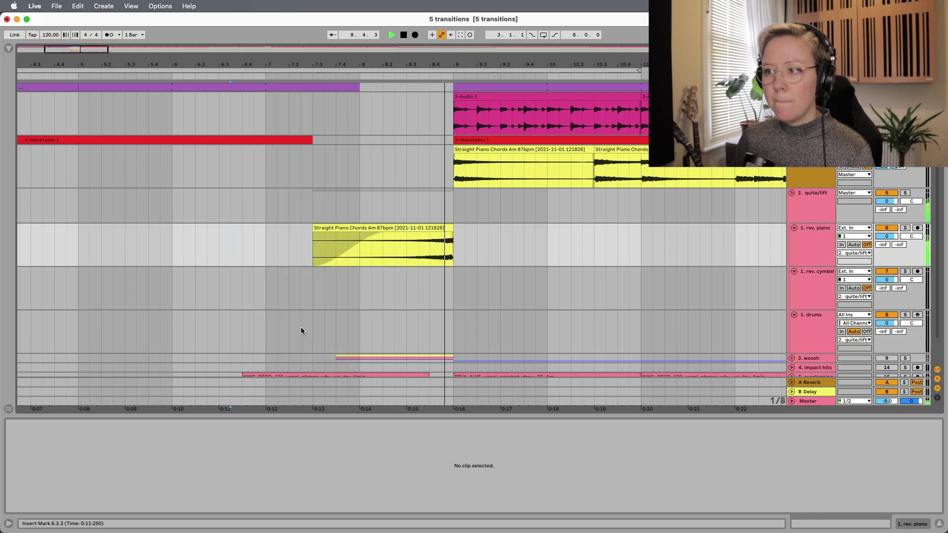
left_click(451, 240)
key("space")
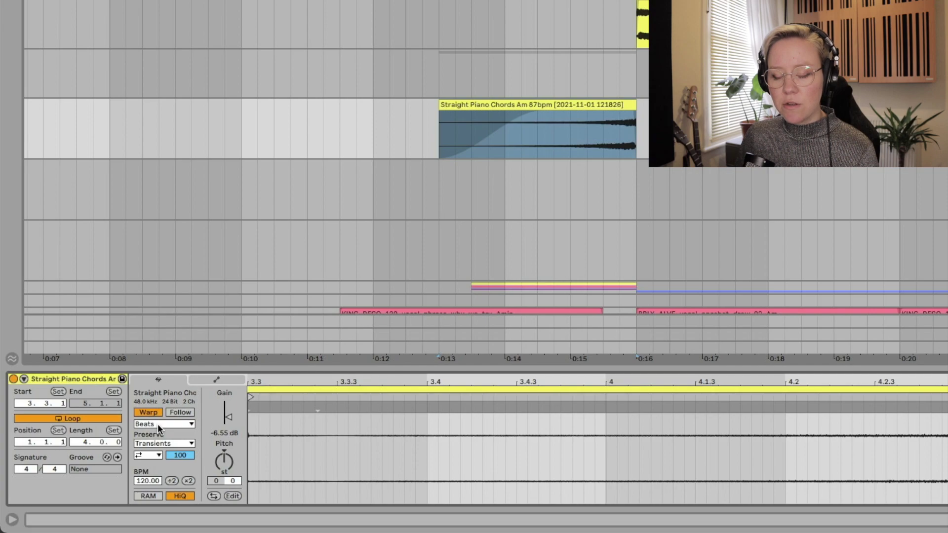
left_click(113, 455)
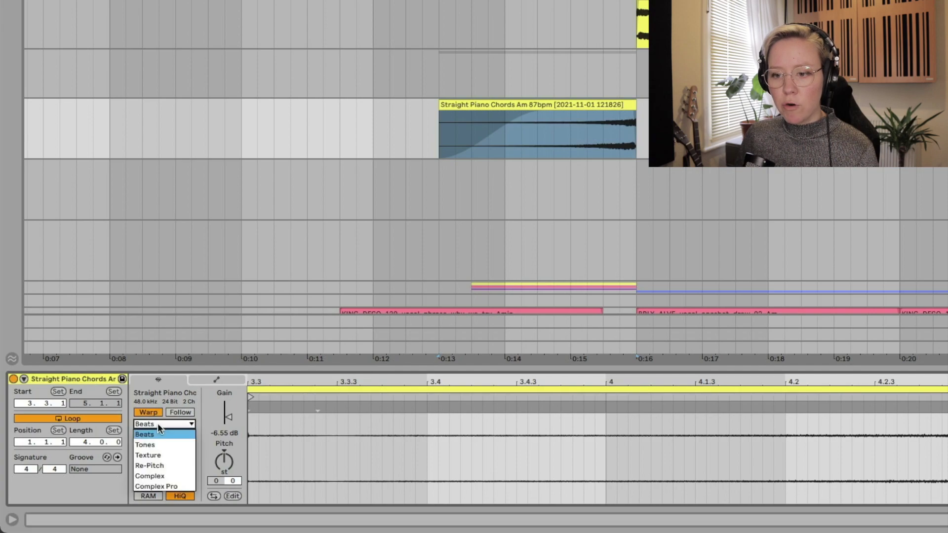
left_click(184, 488)
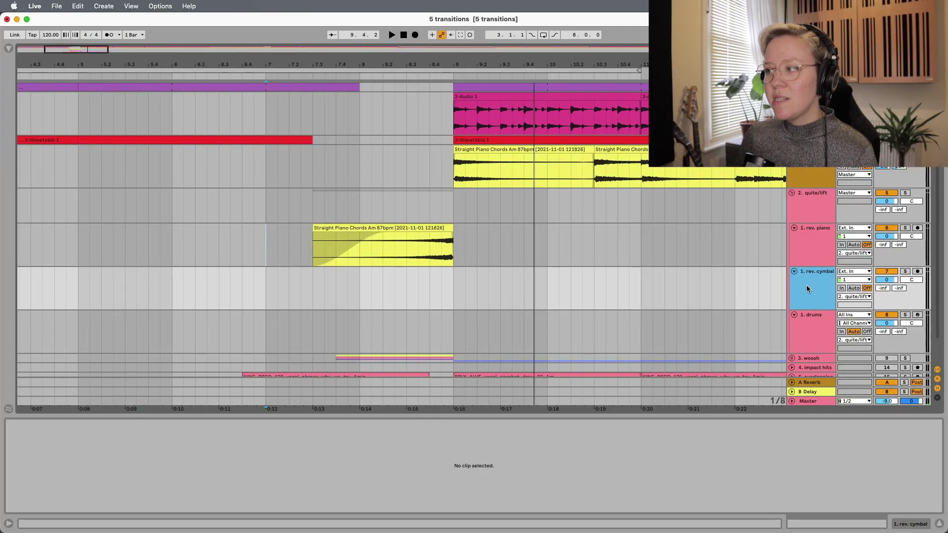
- Search the Samples category of the browser for "cymbal"
left_click(9, 50)
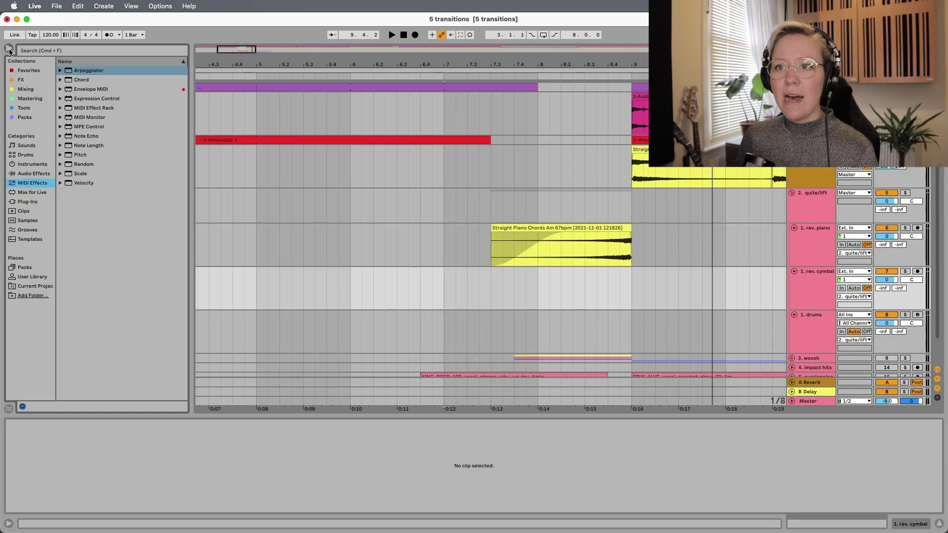
left_click(28, 220)
left_click(70, 51)
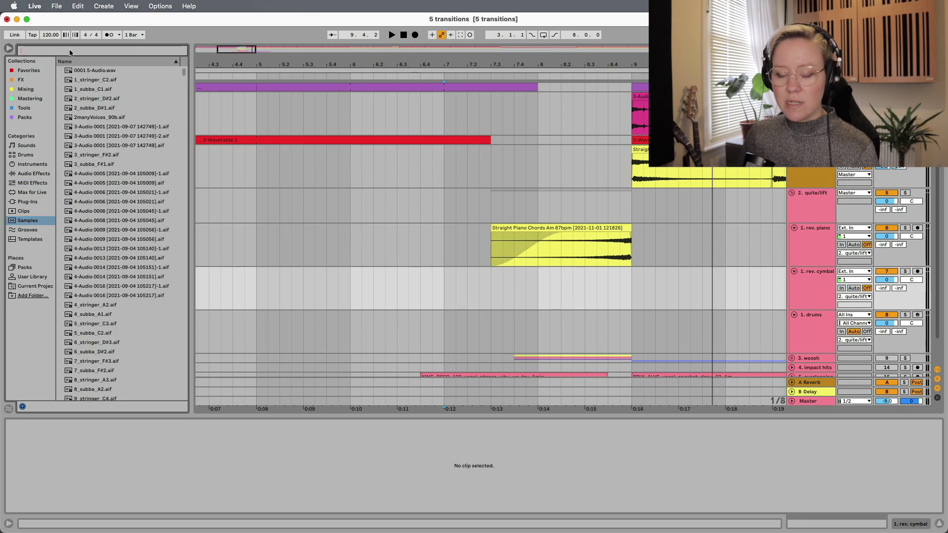
type("cymbal")
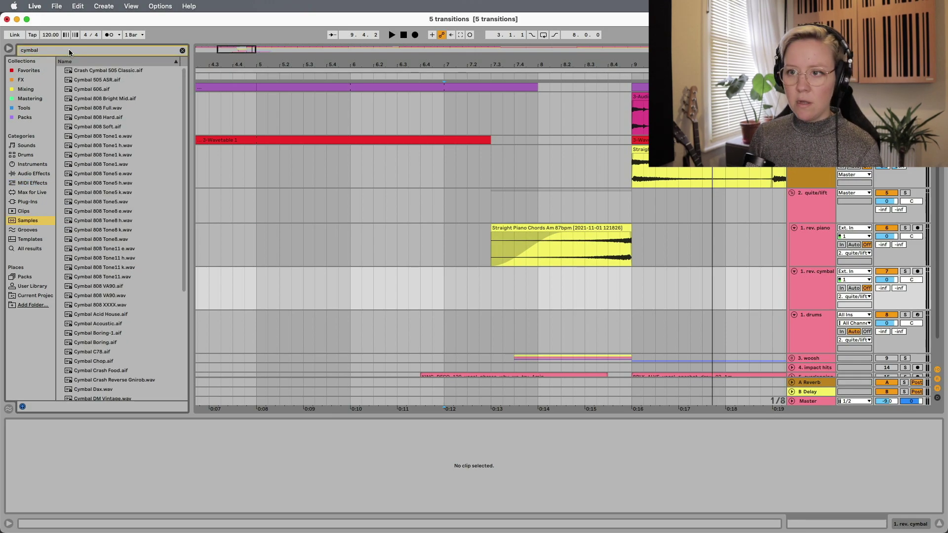
- Preview cymbal samples and place Cymbal 808 Hard.aif on the 1. rev. cymbal track at 7.3.1
left_click(117, 167)
left_click(100, 120)
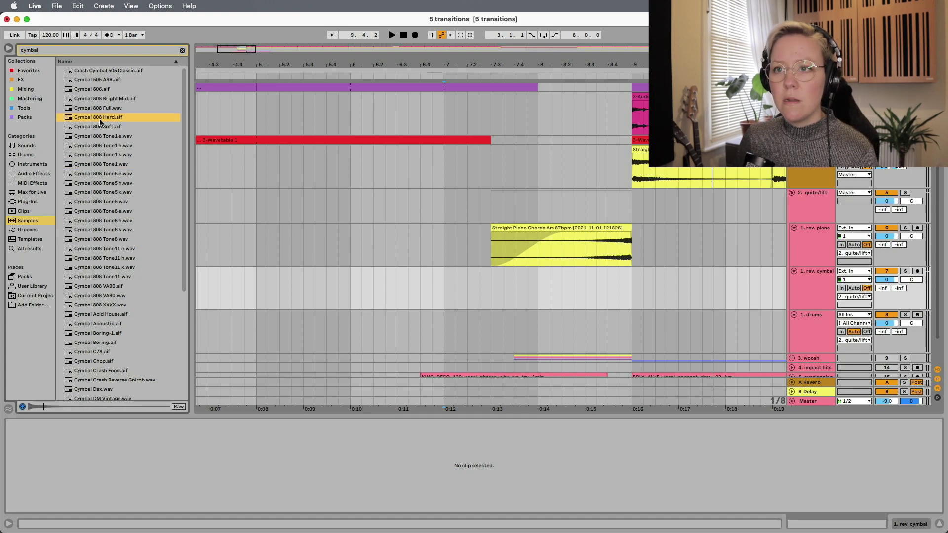
left_click_drag(91, 120, 495, 291)
left_click(454, 292)
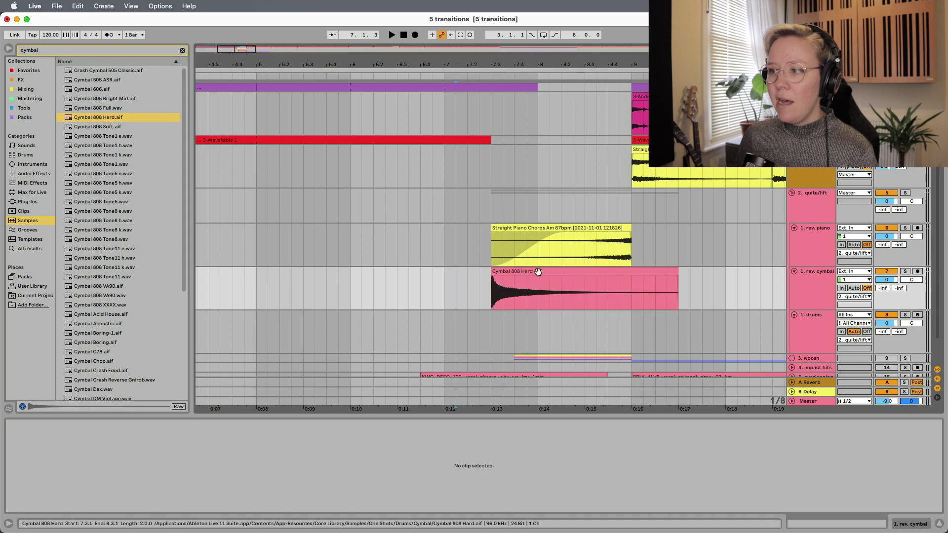
- Reverse the Cymbal 808 Hard clip and lower its gain to -4.62 dB
left_click(535, 271)
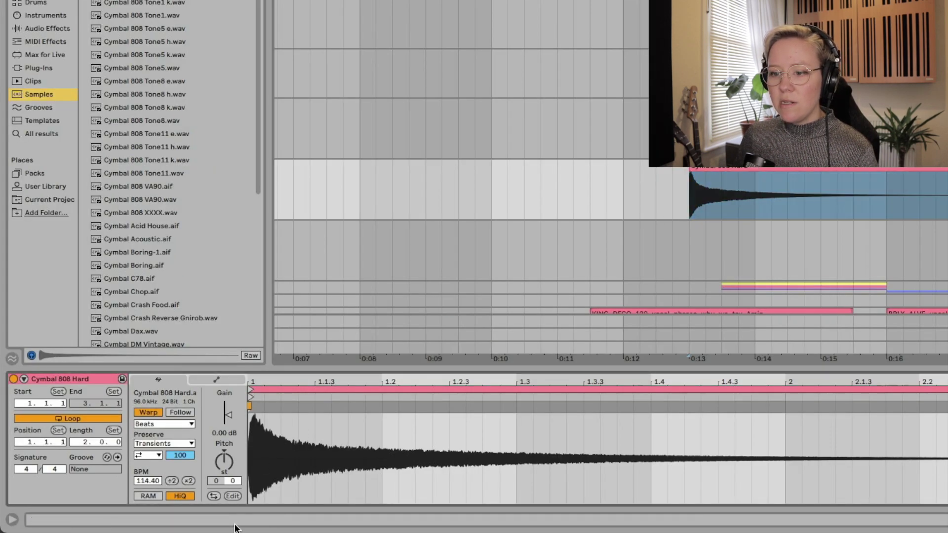
left_click(214, 495)
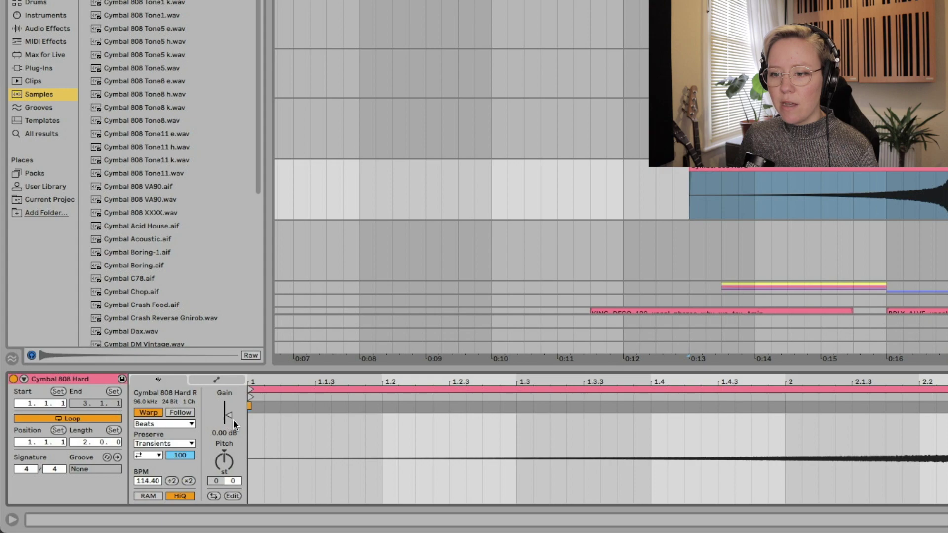
left_click_drag(227, 415, 228, 427)
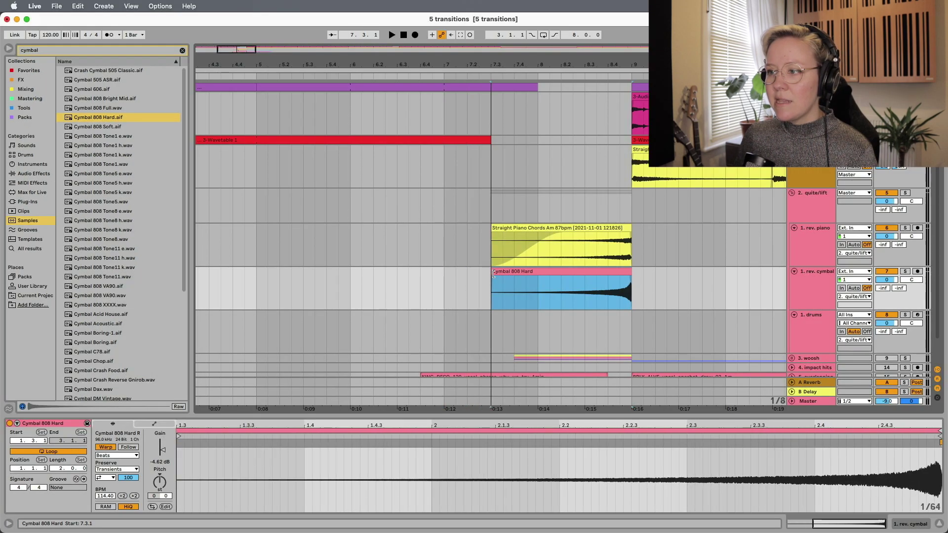
- Add a long fade-in to the reversed cymbal clip and set its pitch to -12 semitones
left_click_drag(493, 280, 551, 271)
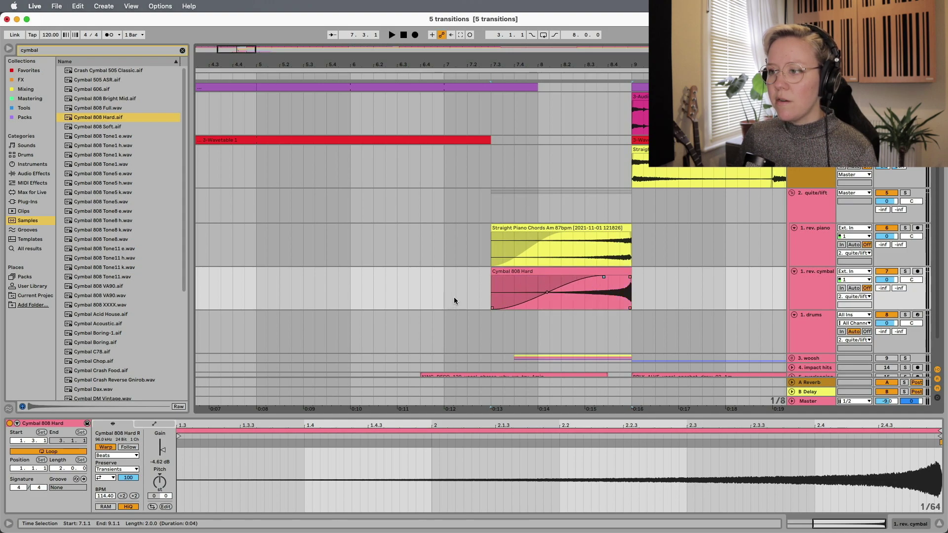
left_click(442, 288)
key("space")
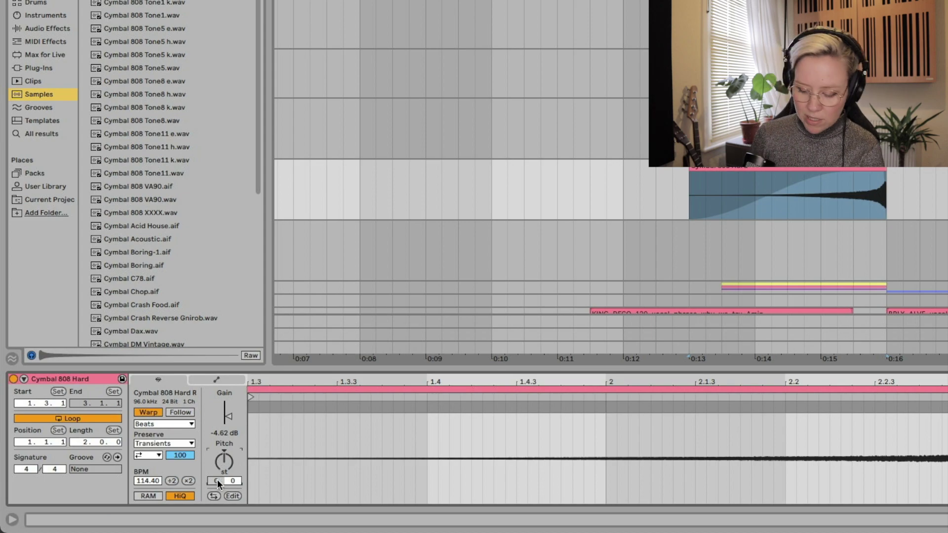
type("-12")
key("Return")
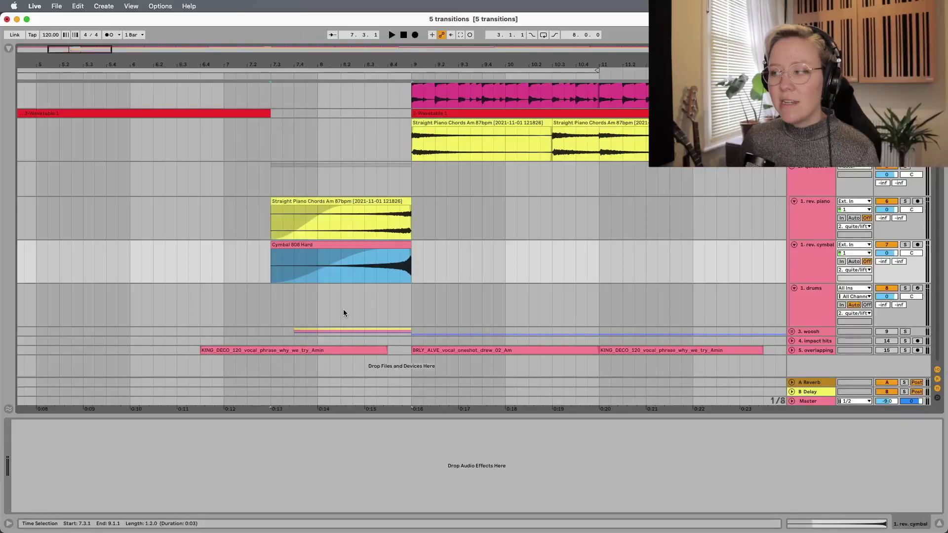
- Insert an empty MIDI clip covering bar 8 on the 1. drums track and set its loop length to 1 bar
left_click(810, 300)
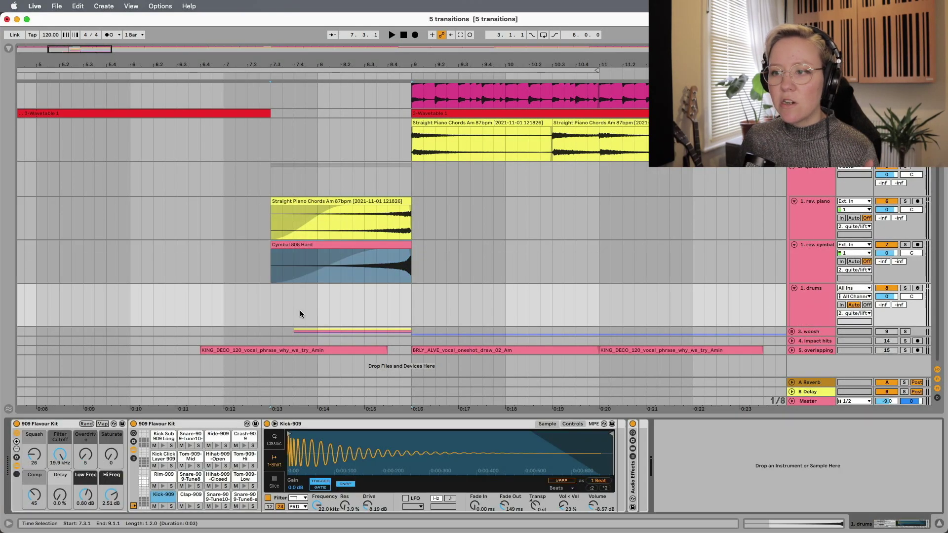
key("super+shift+m")
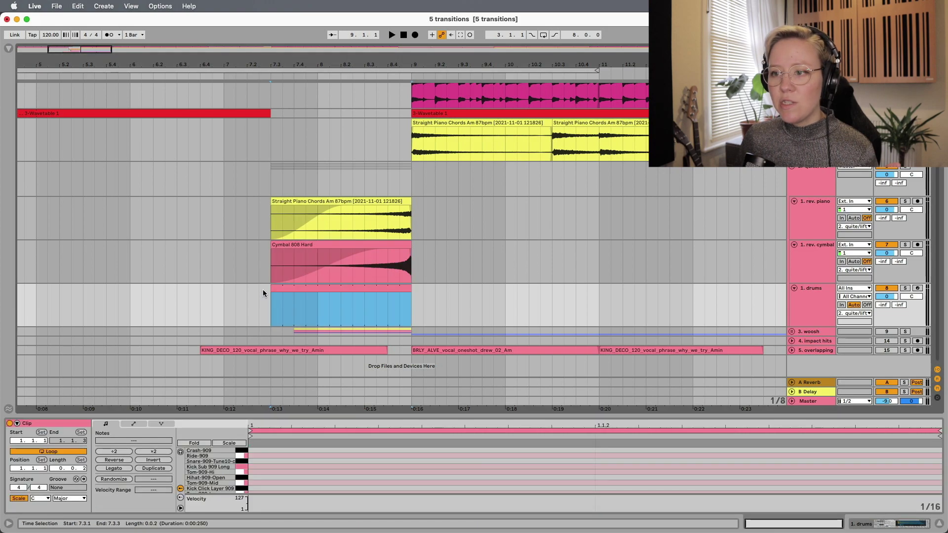
left_click_drag(272, 288, 320, 289)
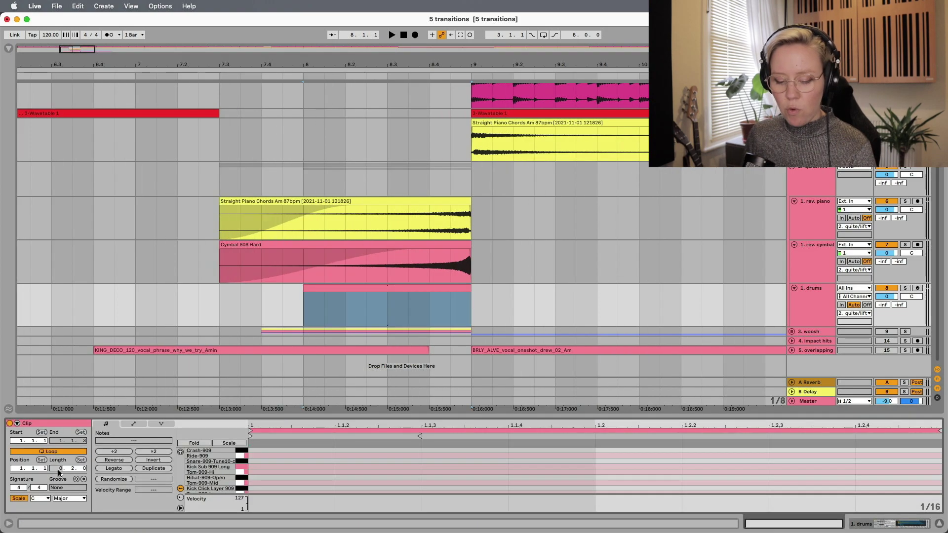
type("1")
key("Return")
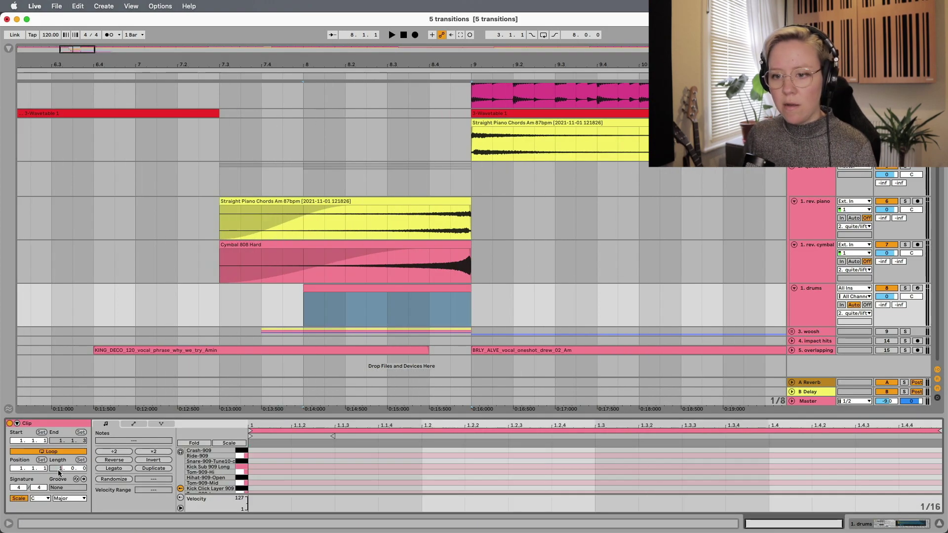
- Program Kick-909 sixteenth notes at 1.1.1, 1.1.3 and 1.2.1, plus a continuous run from 1.2.3 through 1.3.4
left_click_drag(371, 408, 365, 169)
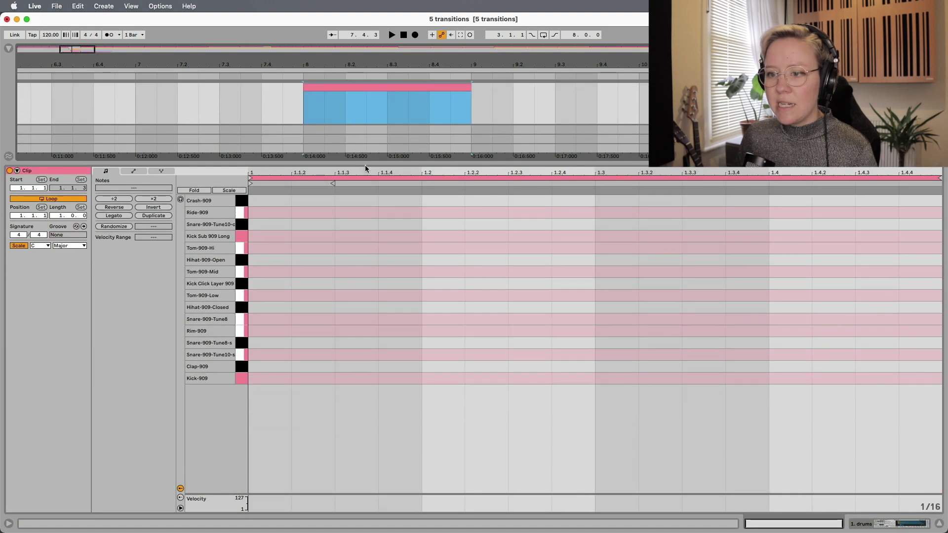
double_click(265, 378)
double_click(364, 378)
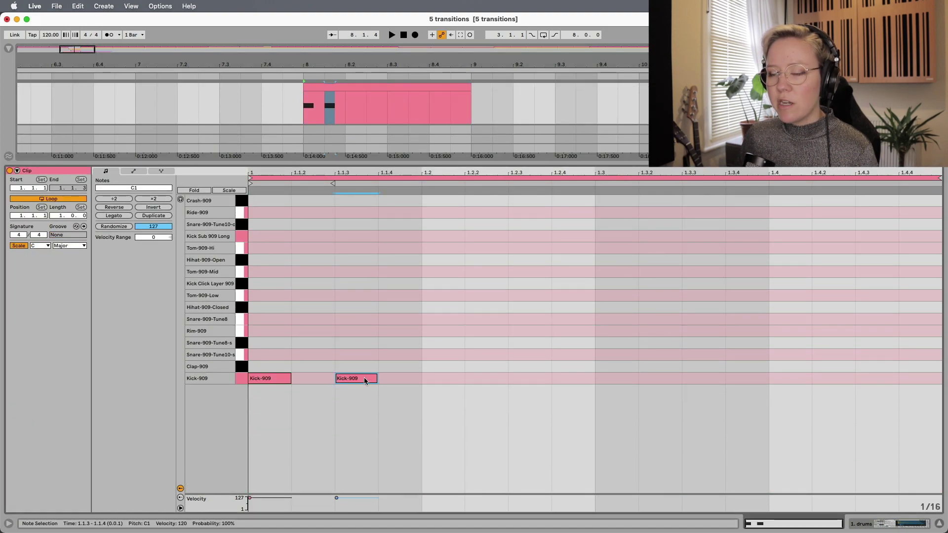
double_click(439, 378)
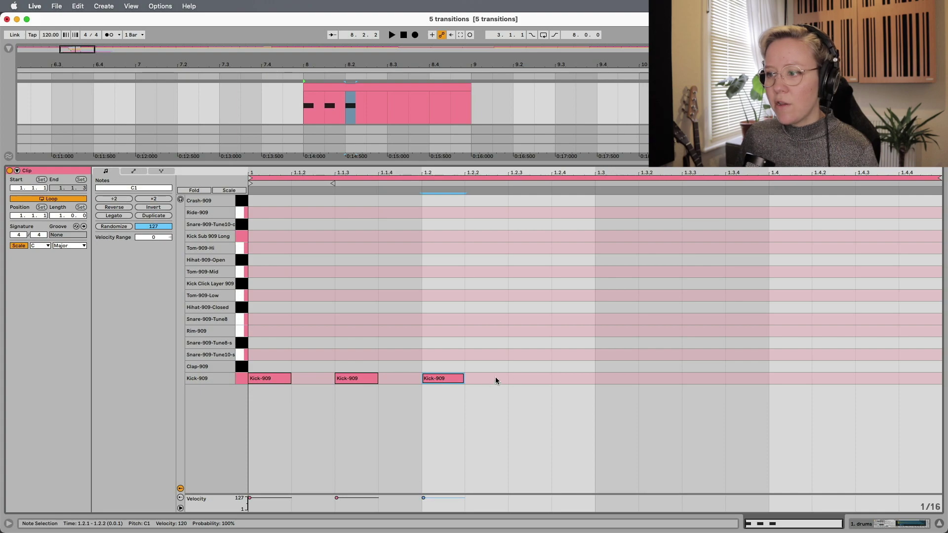
key("super+d")
key("super+d")
key("super+d")
key("super+d")
key("super+d")
key("super+d")
key("super+d")
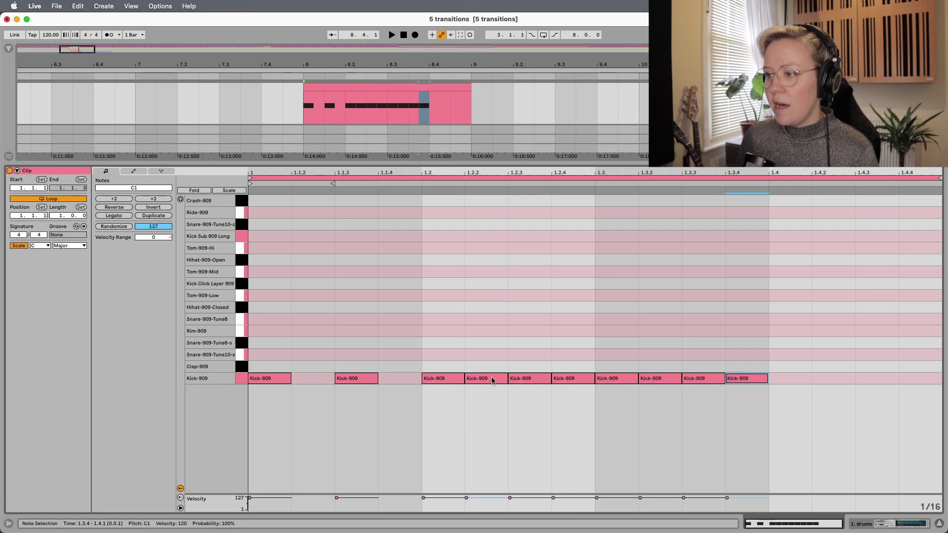
double_click(490, 378)
- Set the note grid to 1/32 and fill the clip's fourth beat with consecutive Kick-909 notes
right_click(815, 391)
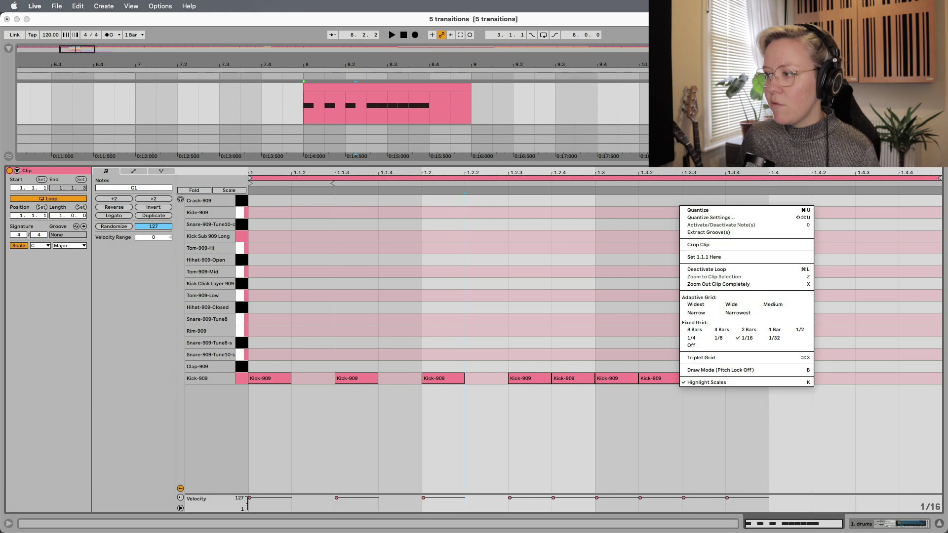
left_click(775, 340)
double_click(785, 380)
key("super+d")
key("super+d")
key("super+d")
key("super+d")
key("super+d")
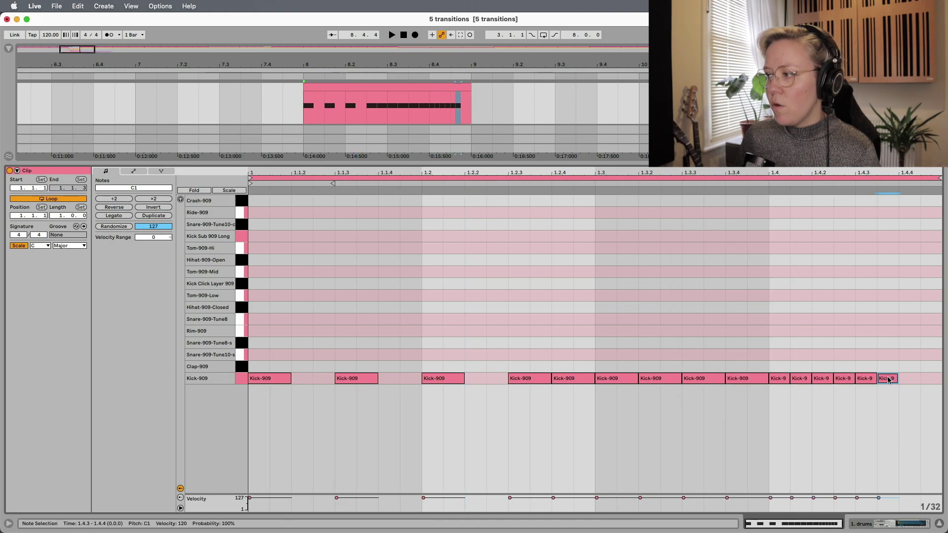
double_click(911, 379)
left_click(929, 382)
double_click(929, 381)
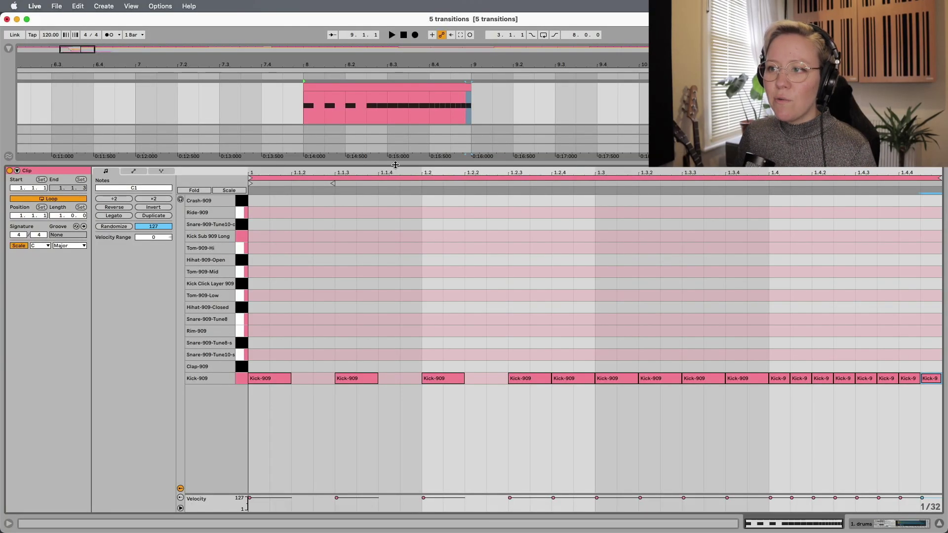
- Return to the full arrangement and play from bar 7 to hear the piano, cymbal and kick transition
left_click_drag(395, 164, 410, 516)
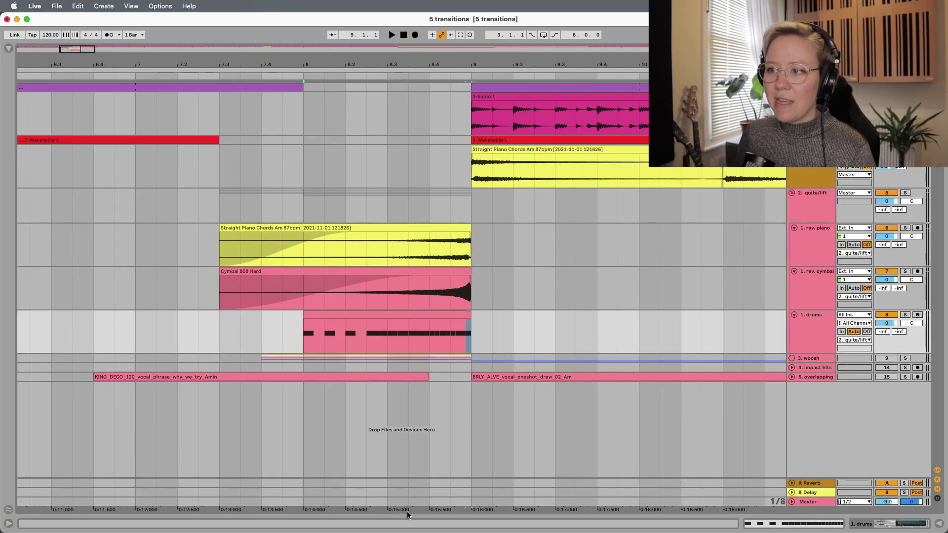
left_click(134, 325)
key("space")
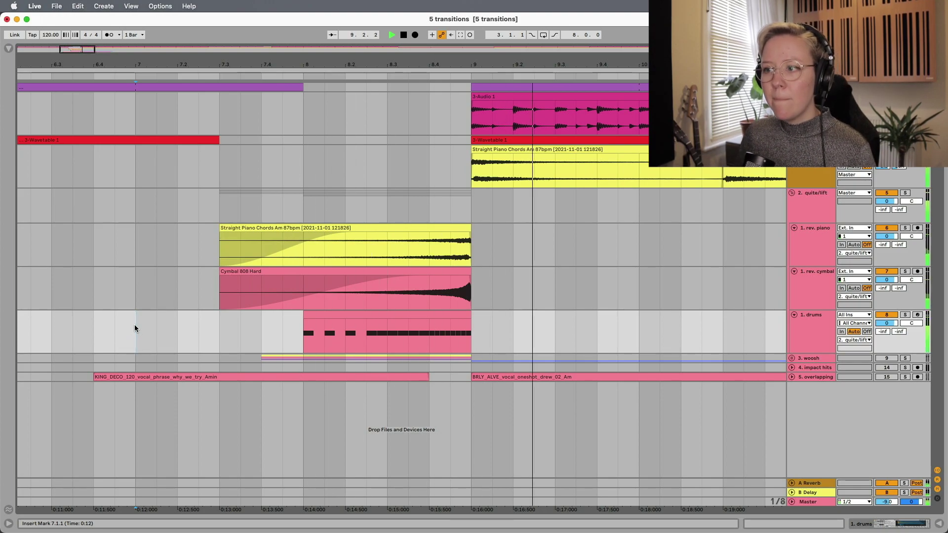
key("minus")
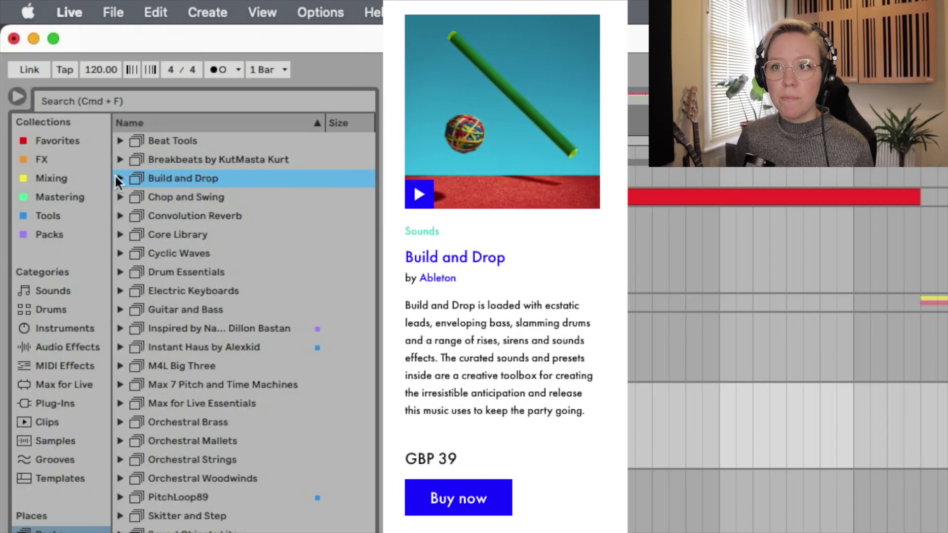
- Expand the Build and Drop pack and look through its Drums, Effect Racks, MIDI Clips, Samples and Sounds folders
left_click(119, 179)
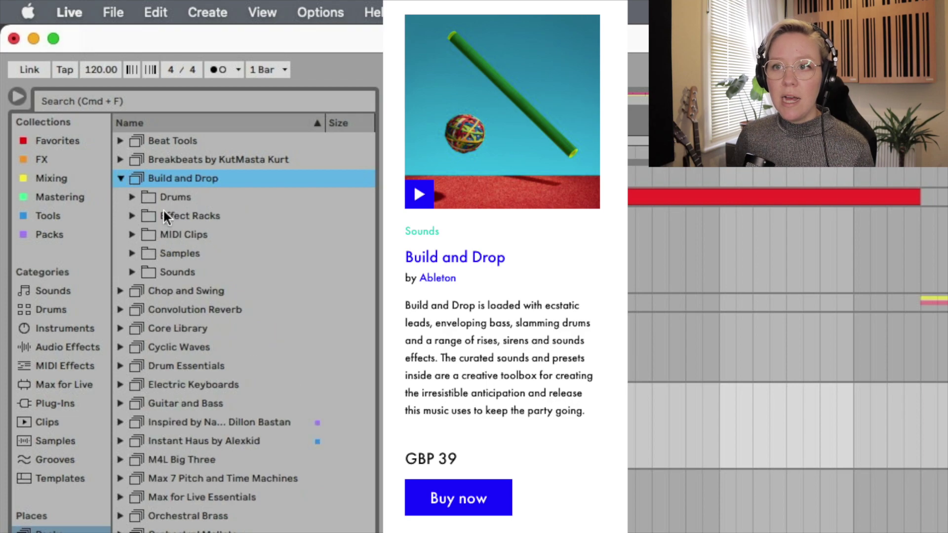
left_click(205, 196)
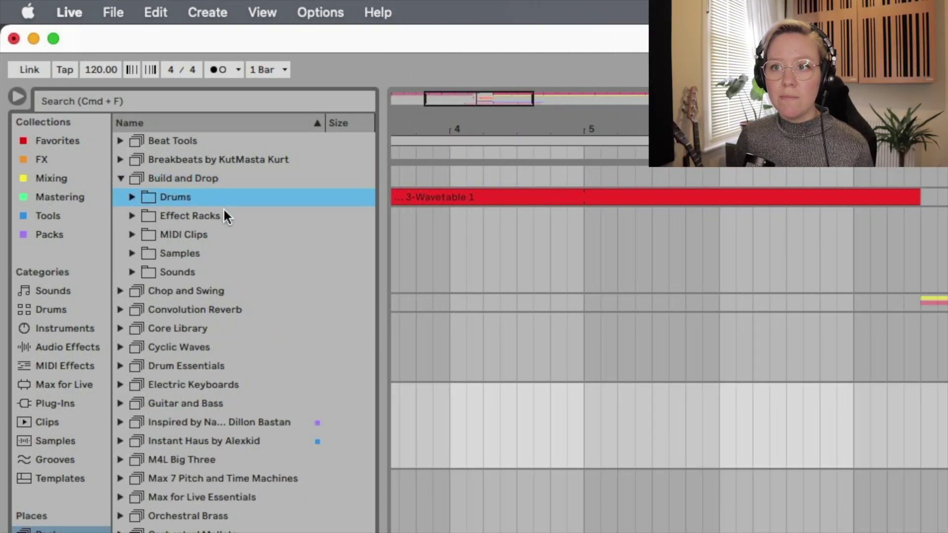
left_click(222, 213)
left_click(222, 234)
left_click(220, 255)
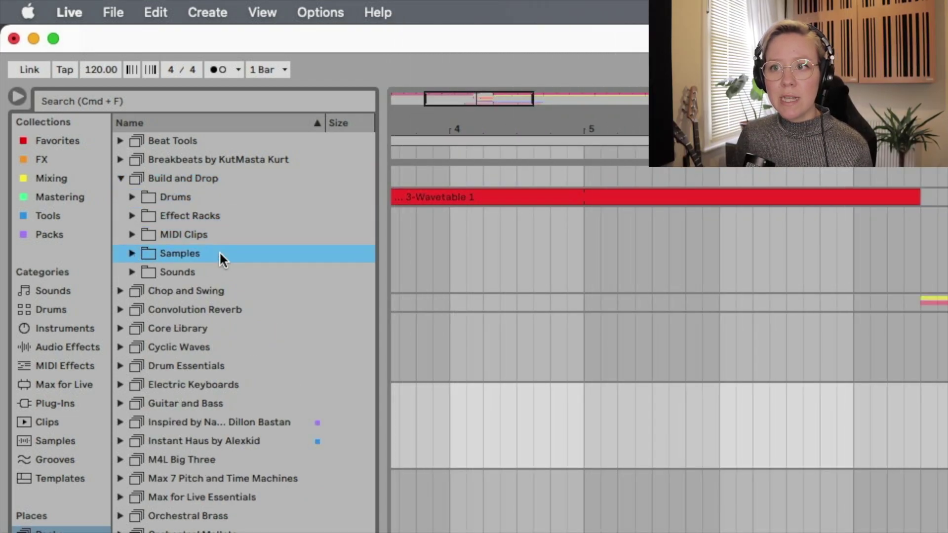
left_click(197, 272)
left_click(209, 253)
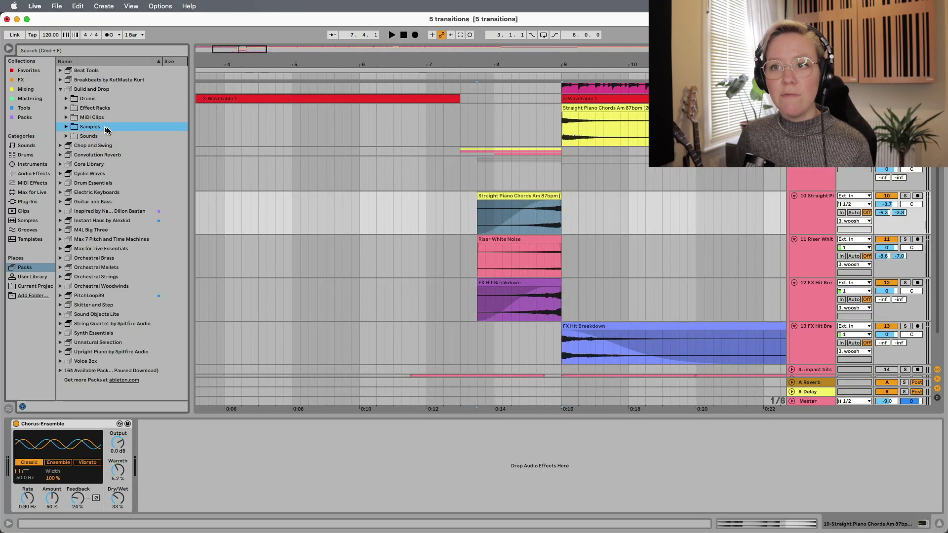
- Hide the browser and play the arrangement from bar 6 to hear the transition into bar 9
scroll(446, 261, "down", 2)
scroll(446, 261, "right", 2)
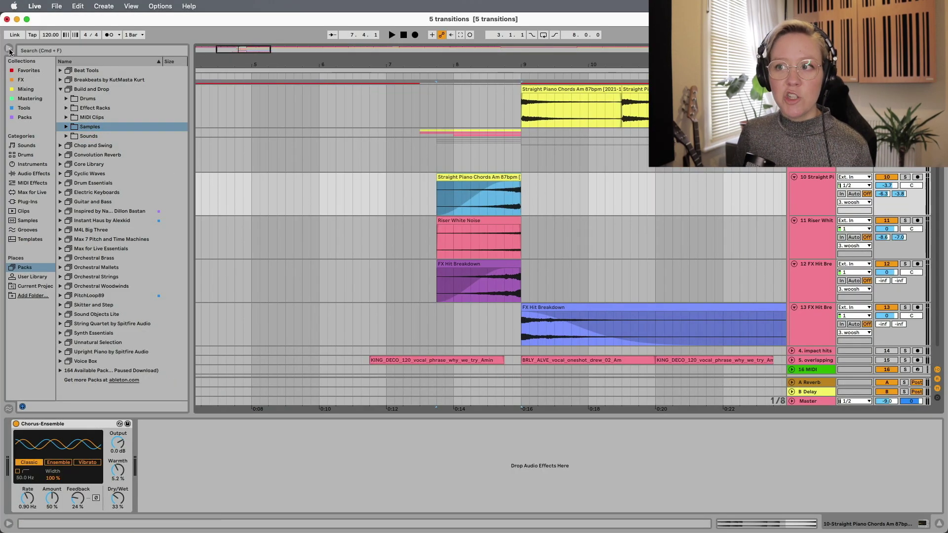
key("super+alt+b")
left_click(146, 199)
key("space")
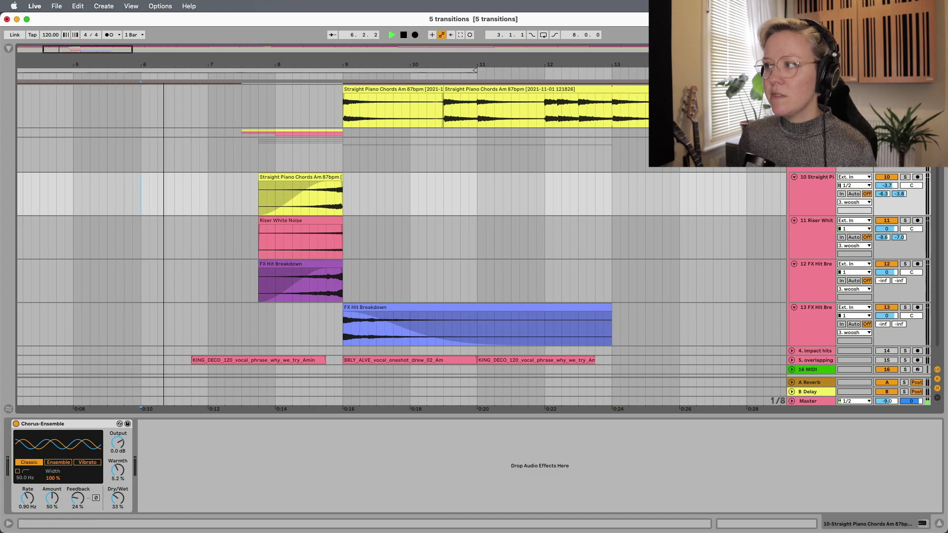
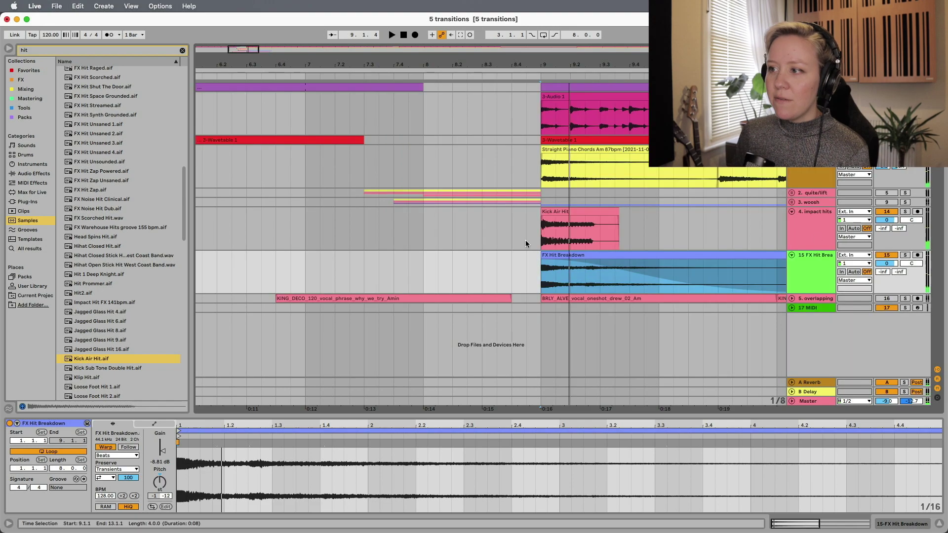
- Play from 6.3.3 into bar 10 to hear the Kick Air Hit and FX Hit Breakdown impacts
key("space")
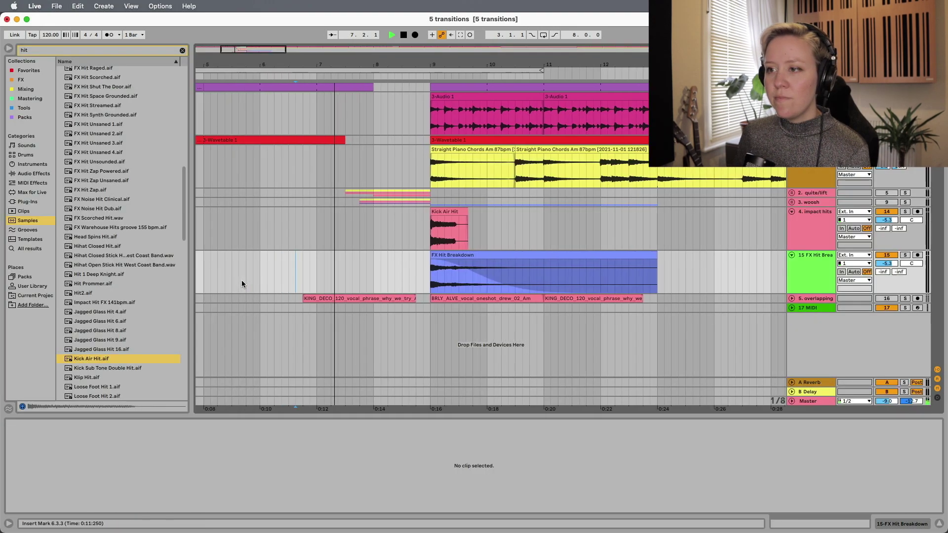
scroll(242, 280, "up", 2)
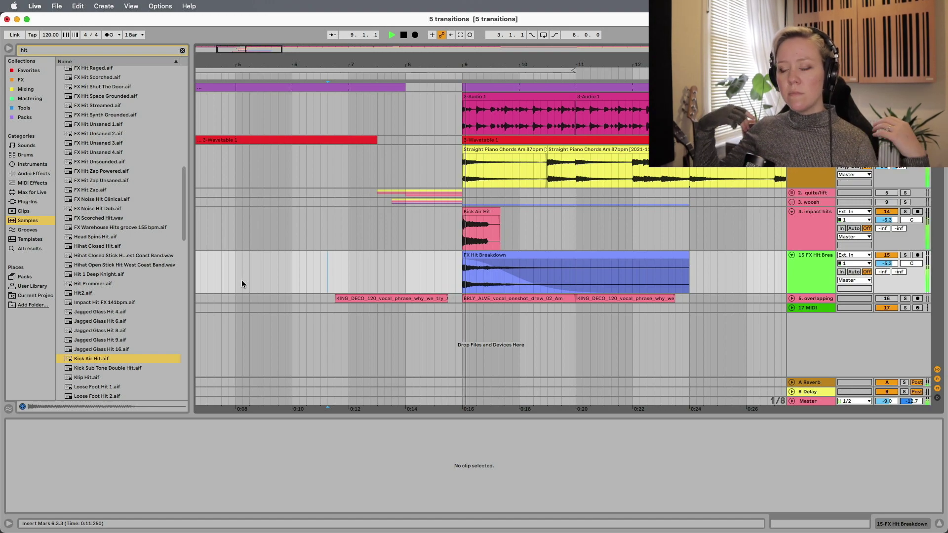
key("space")
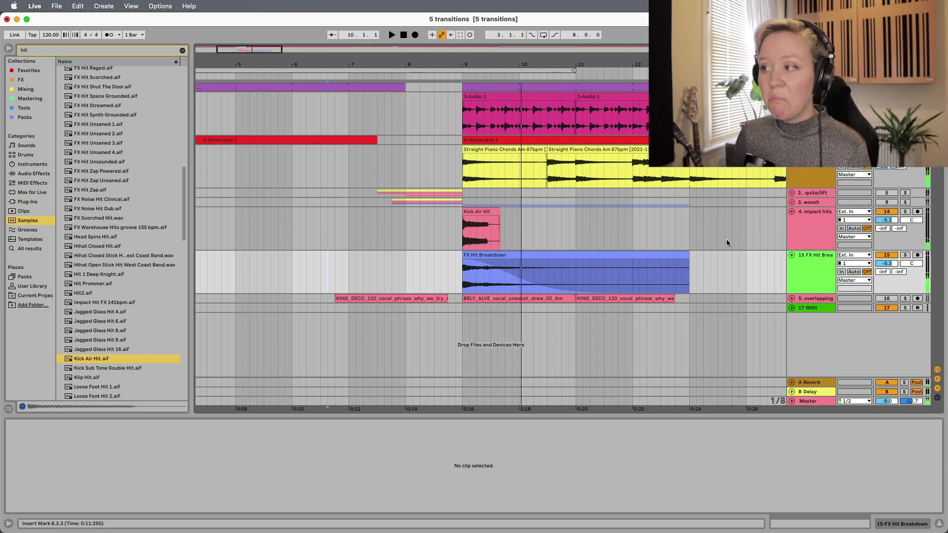
- Search the samples for "crash", place Crash Acoustified 3 at 9.1.1 on its own audio track and play from 5.4.1
left_click(55, 52)
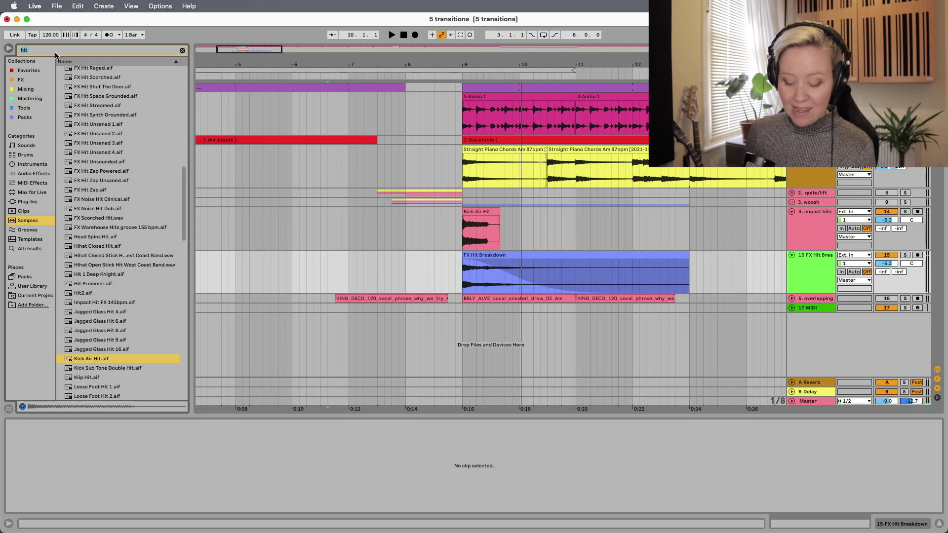
key("BackSpace")
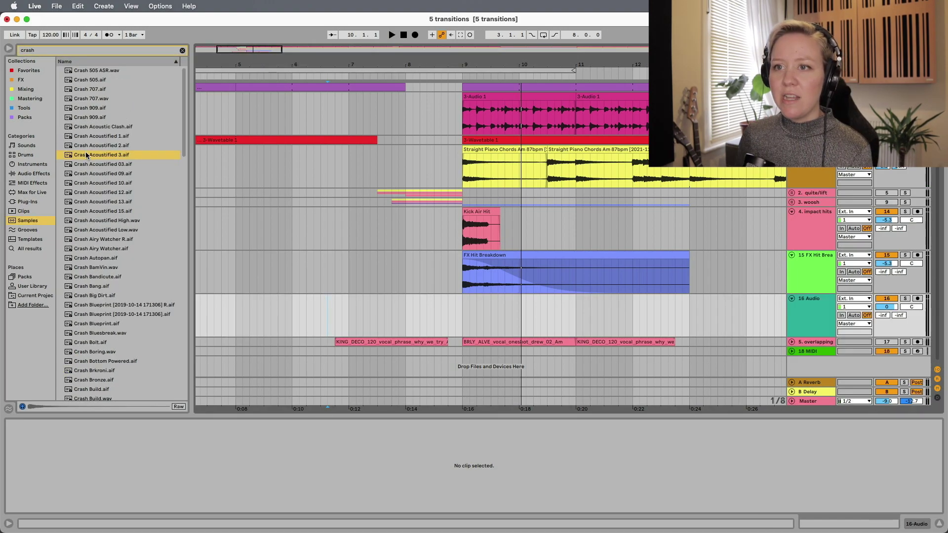
left_click_drag(86, 156, 466, 317)
left_click(279, 315)
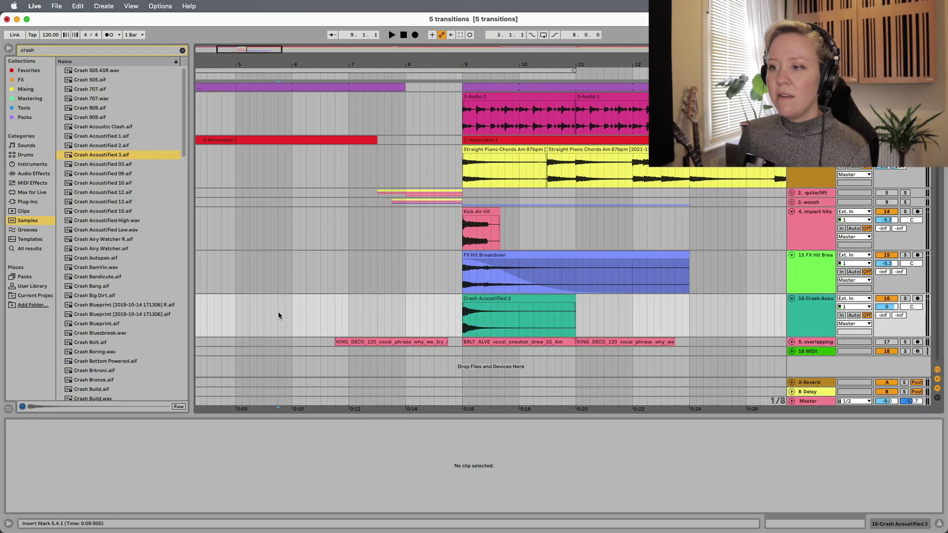
key("space")
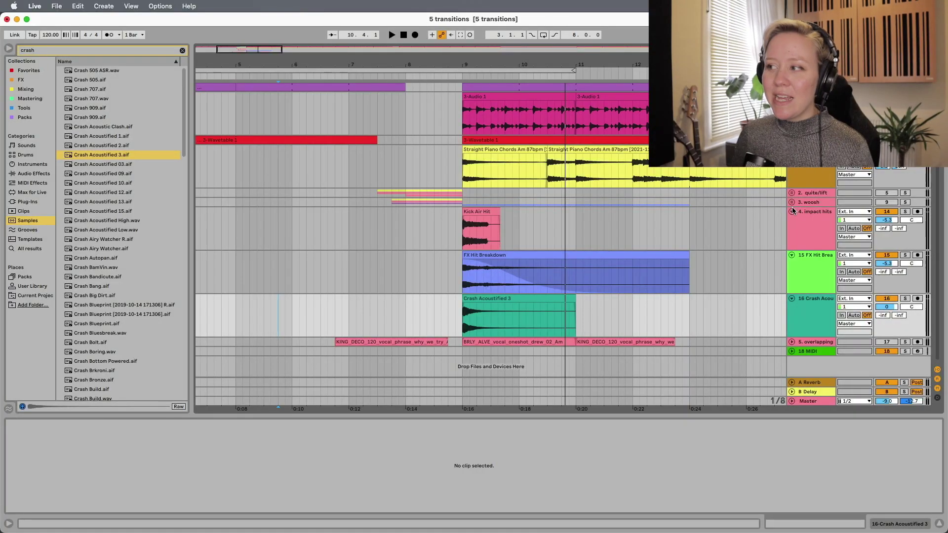
- Collapse the 4. impact hits track and play from bar 5 to hear the vocal clips overlapping the transition
left_click(792, 211)
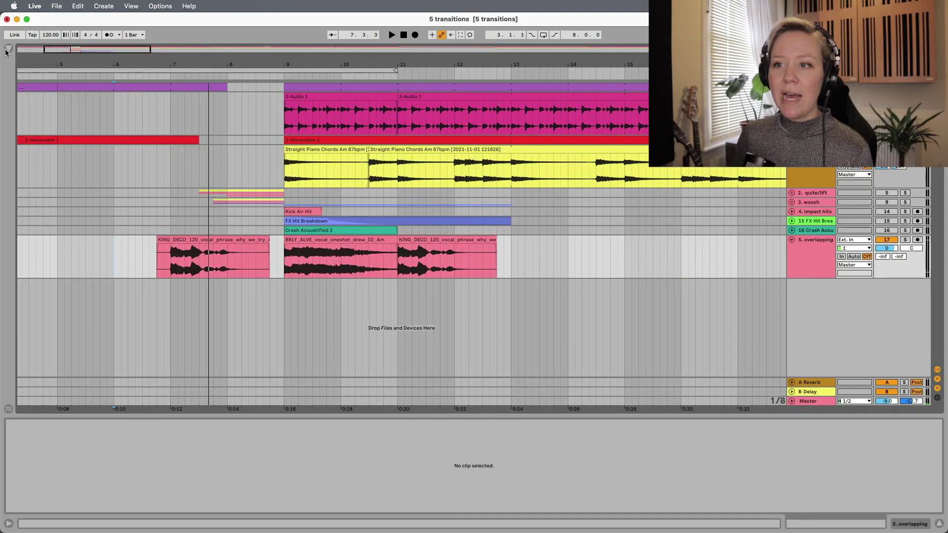
scroll(133, 284, "down", 5)
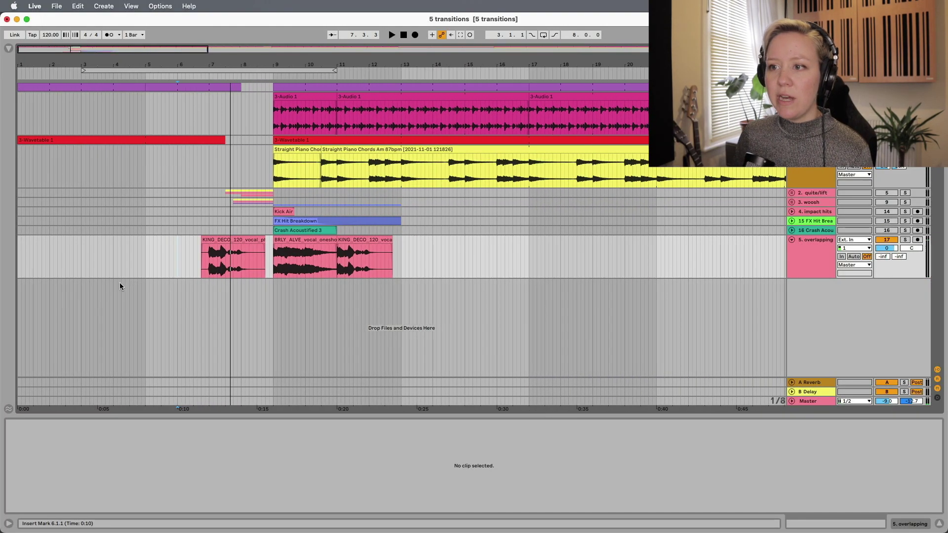
left_click(146, 256)
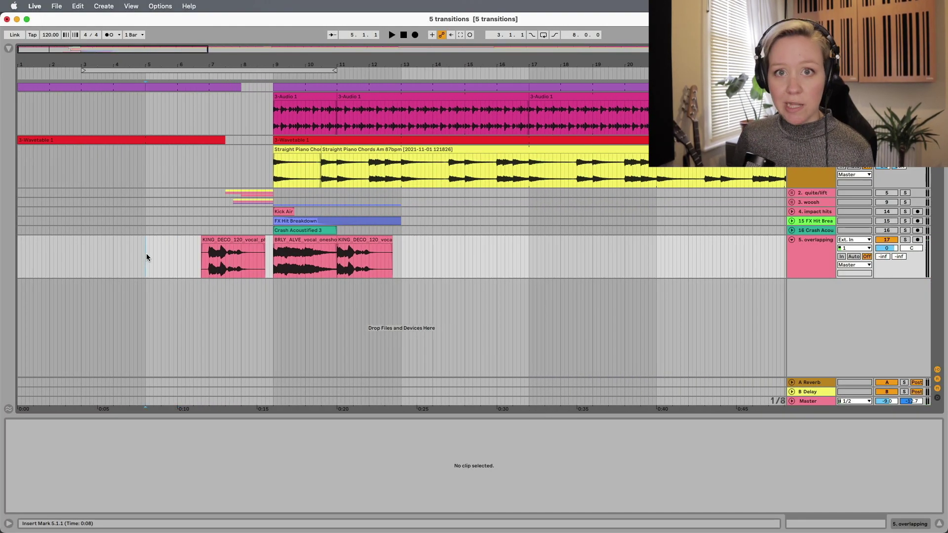
key("space")
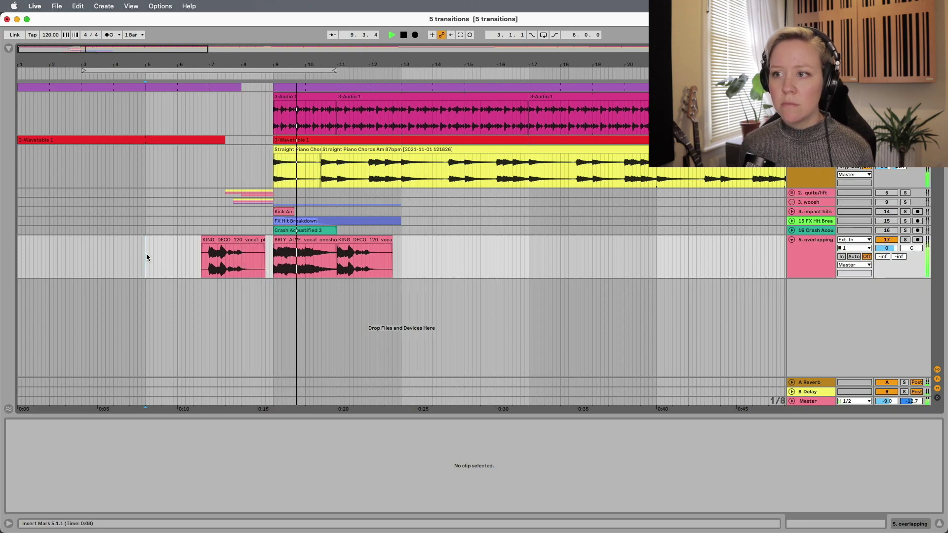
key("space")
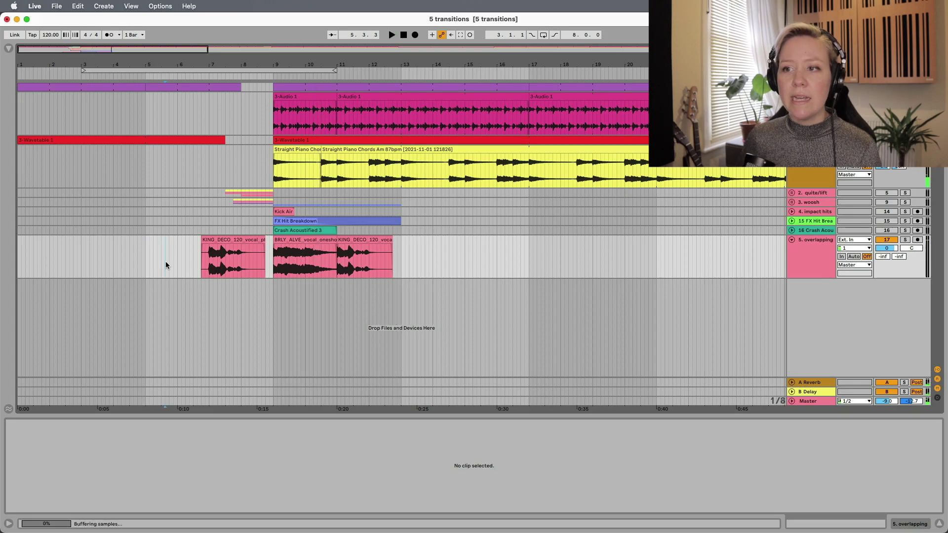
- Delete the Wicked Chillin and Wavetable clip content between 7.1.1 and 8.1.3
scroll(165, 262, "up", 10)
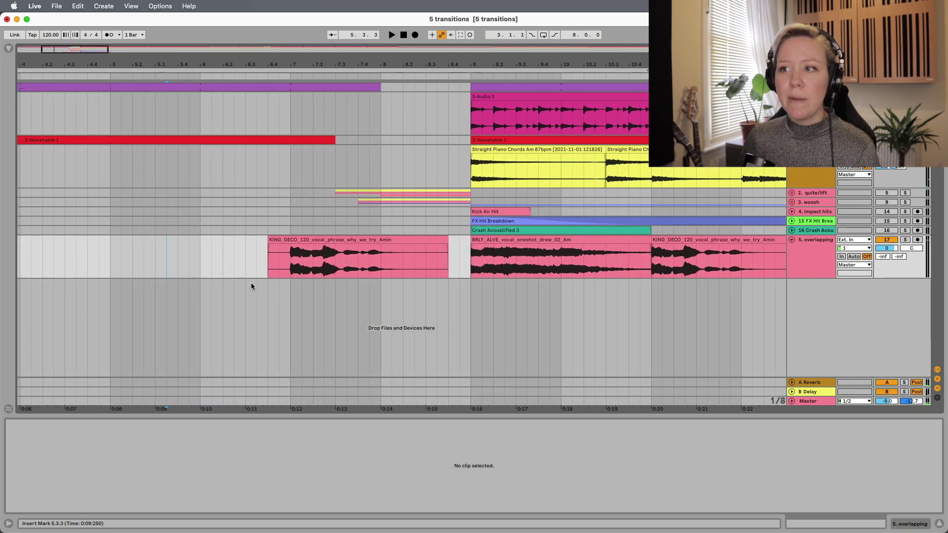
scroll(251, 282, "right", 3)
left_click(330, 143)
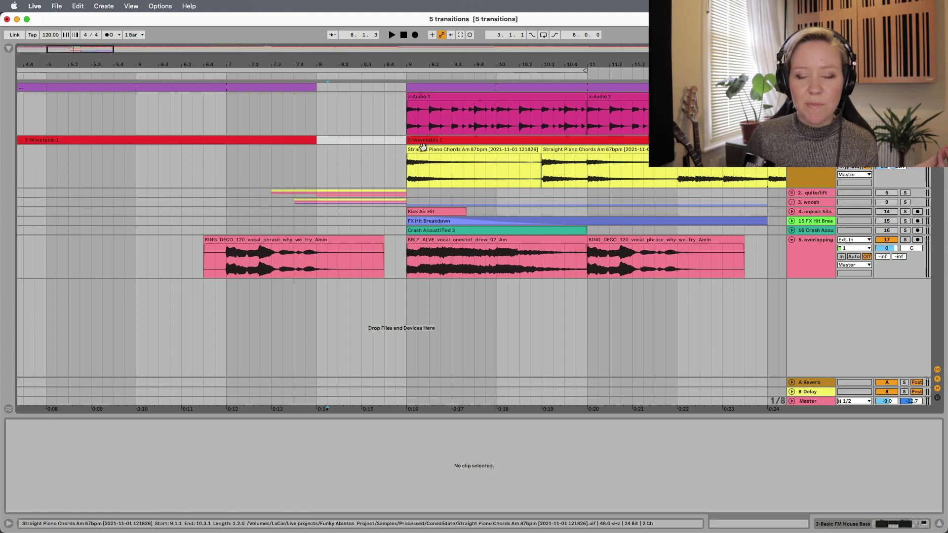
scroll(333, 152, "up", 5)
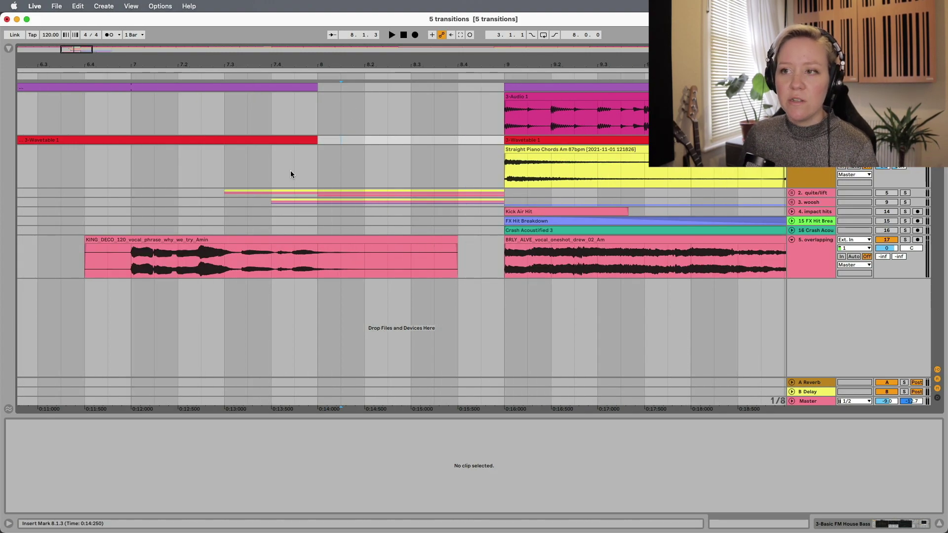
scroll(290, 170, "down", 3)
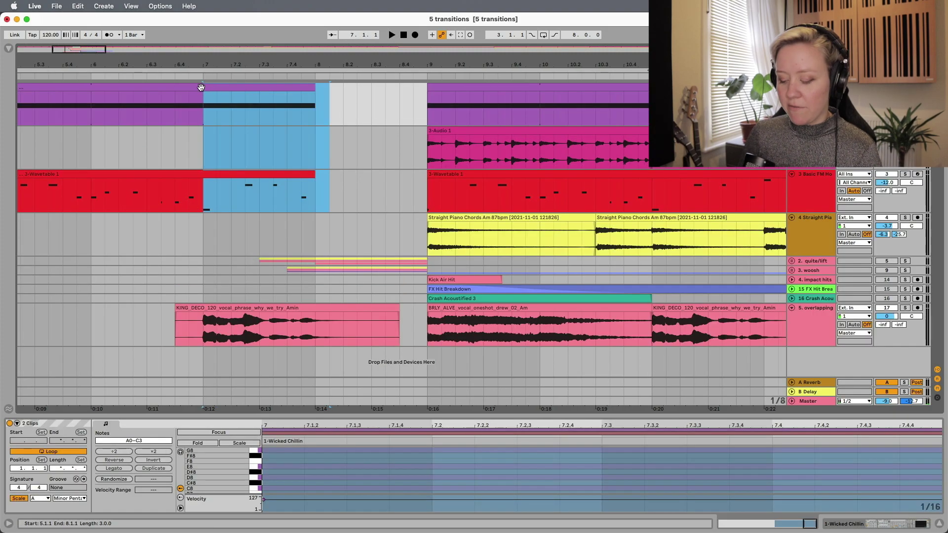
key("Delete")
- Play from 6.1.1 into bar 9 to hear the vocal over the emptied bars
left_click(92, 136)
key("space")
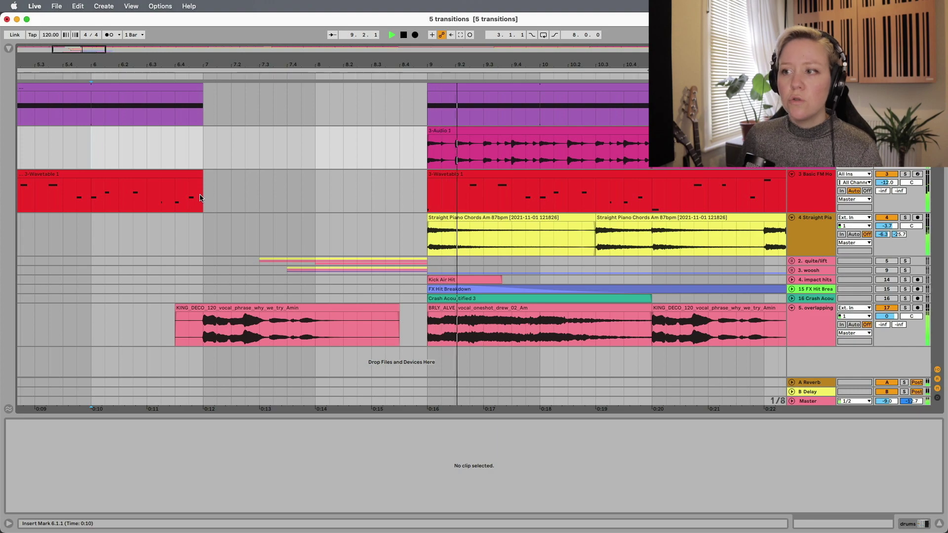
key("space")
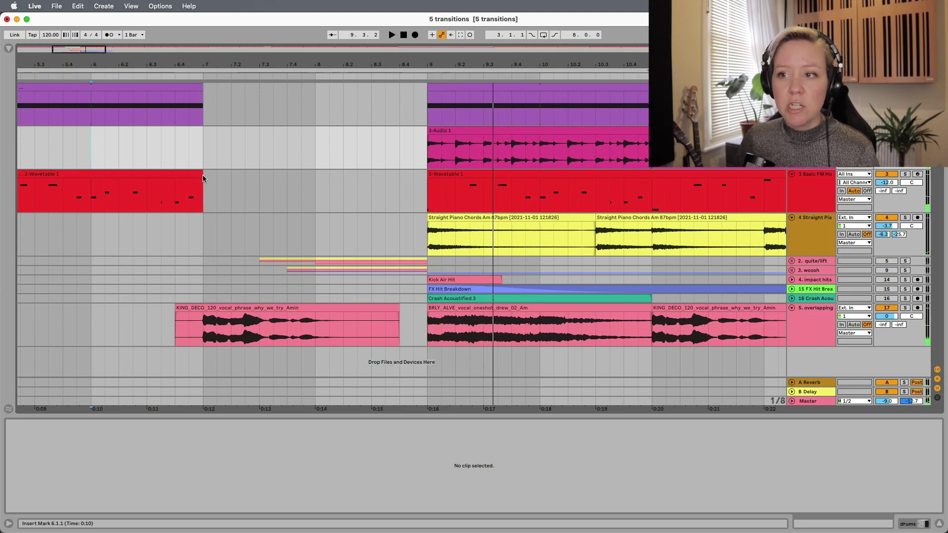
- Try extending the bass clip before the gap to 7.2.1 and starting the one after it at 8.3.1
left_click_drag(202, 200, 216, 200)
left_click_drag(429, 175, 372, 177)
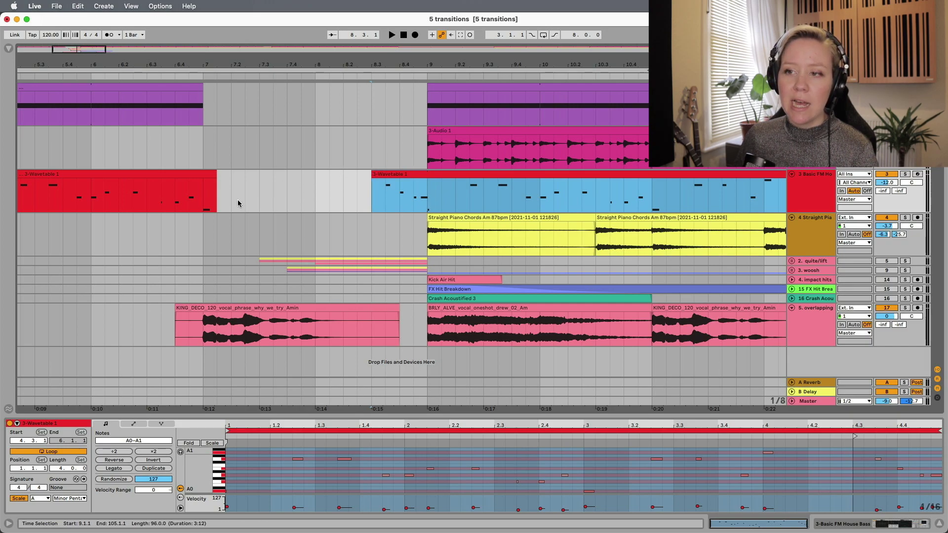
left_click(212, 176)
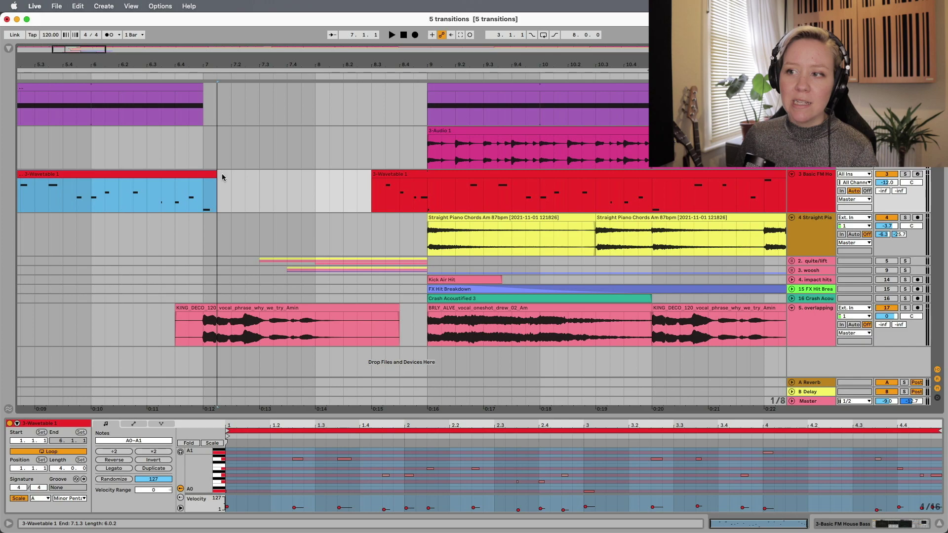
left_click(376, 176)
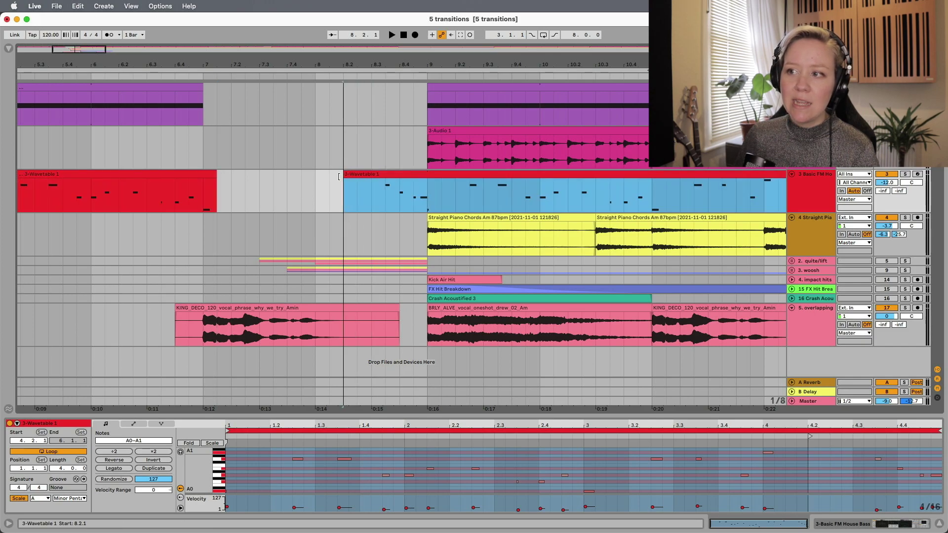
left_click(210, 174)
left_click_drag(214, 174, 227, 174)
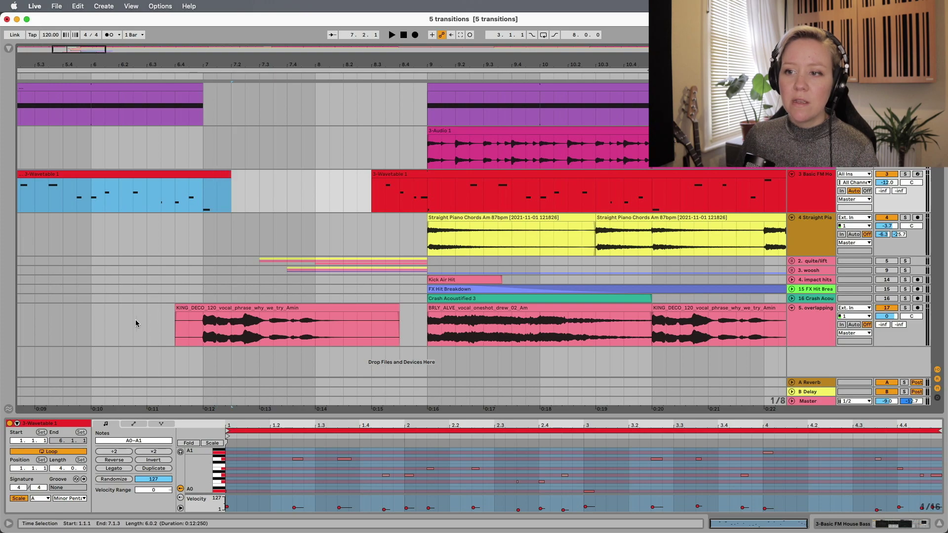
- Play from 6.2.3 into bar 9 to hear the extended bass clips around the gap
left_click(135, 260)
key("space")
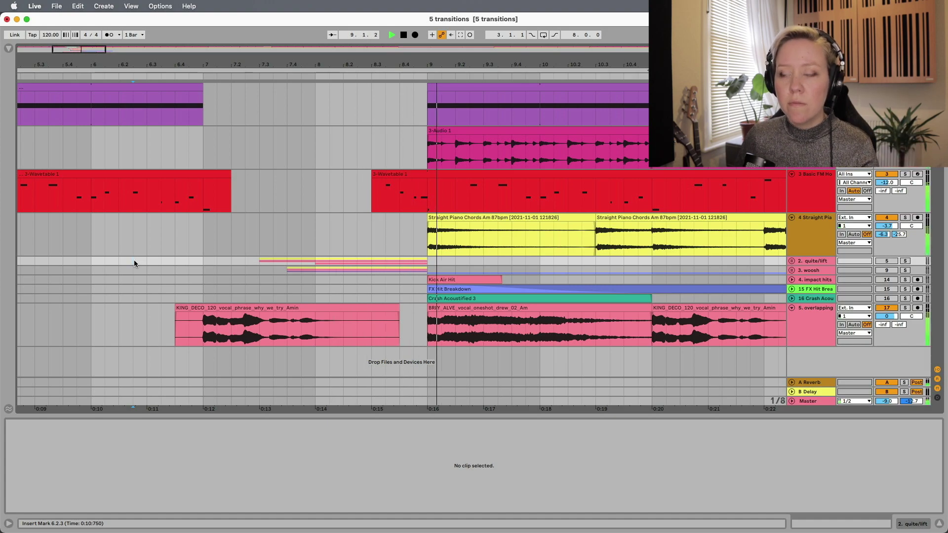
key("space")
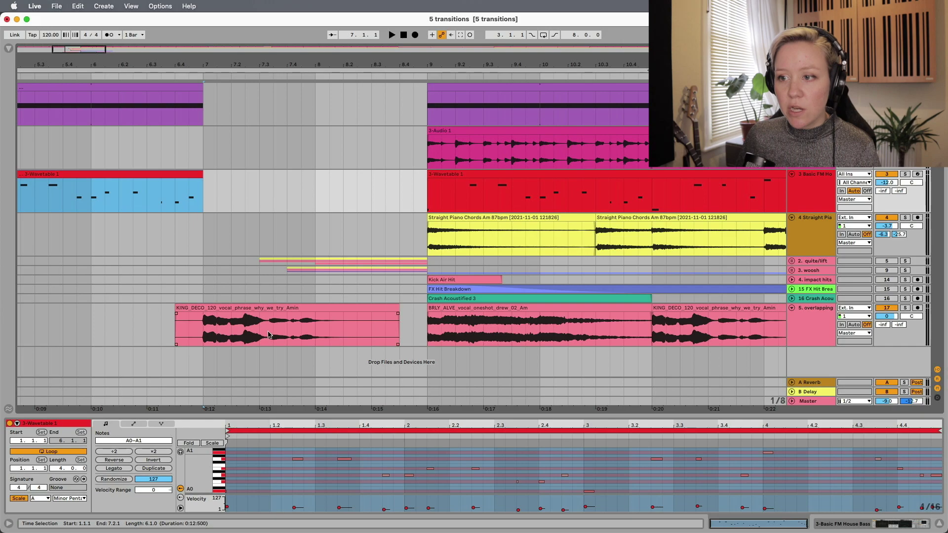
- Duplicate the vocal phrase section from 7.3.3 to 8.1.1 onto 8.1.1 and extend the copy's end to 8.4.3
left_click_drag(274, 334, 321, 332)
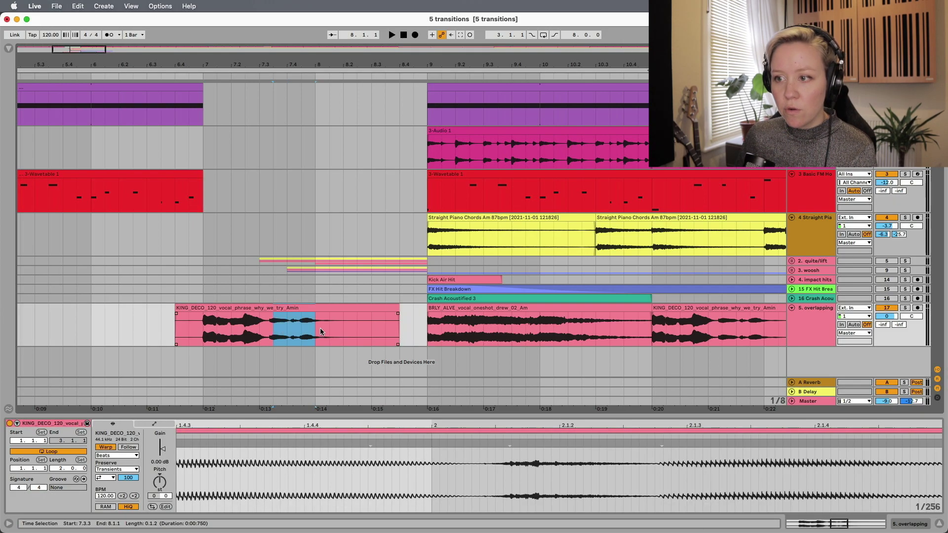
key("super+d")
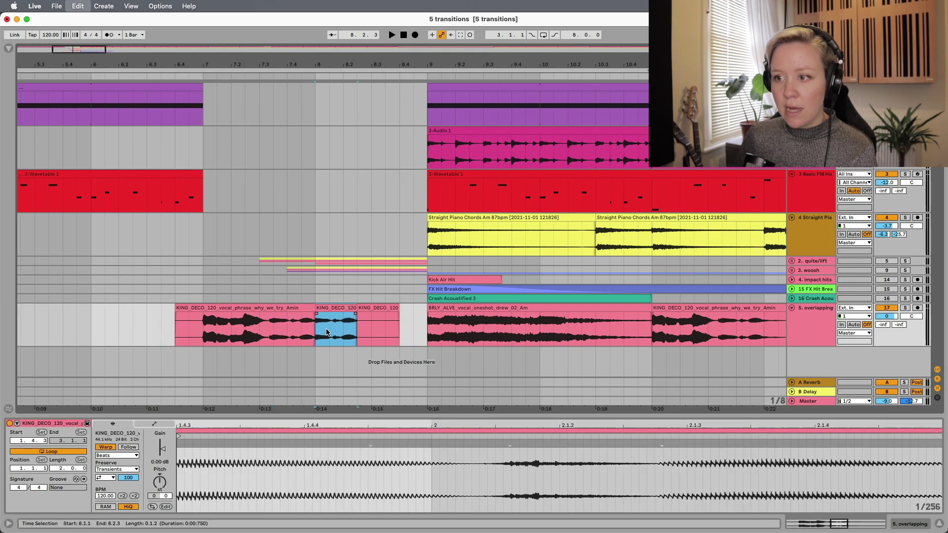
left_click_drag(355, 316, 412, 318)
- Duplicate the copied vocal's slice from 8.1.1 to 8.1.3 directly after itself
left_click_drag(317, 324, 329, 324)
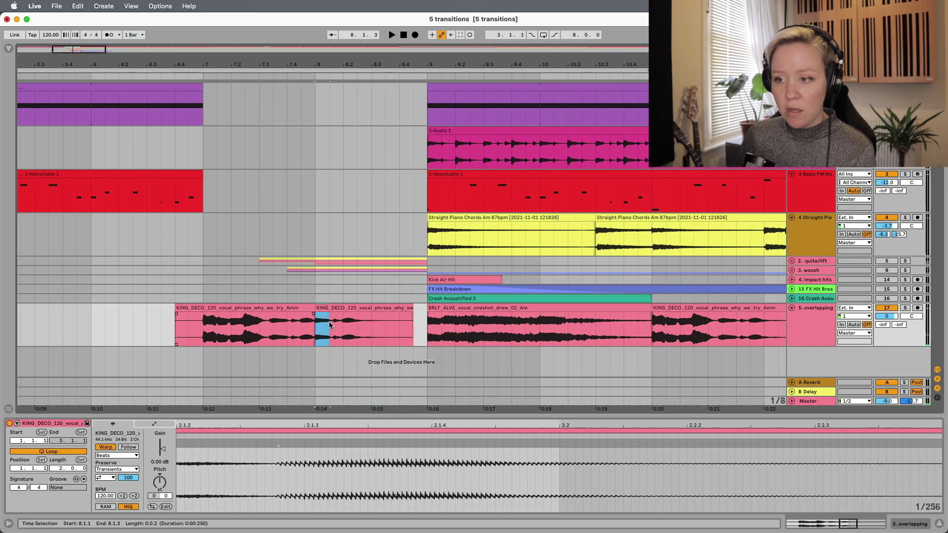
key("super+d")
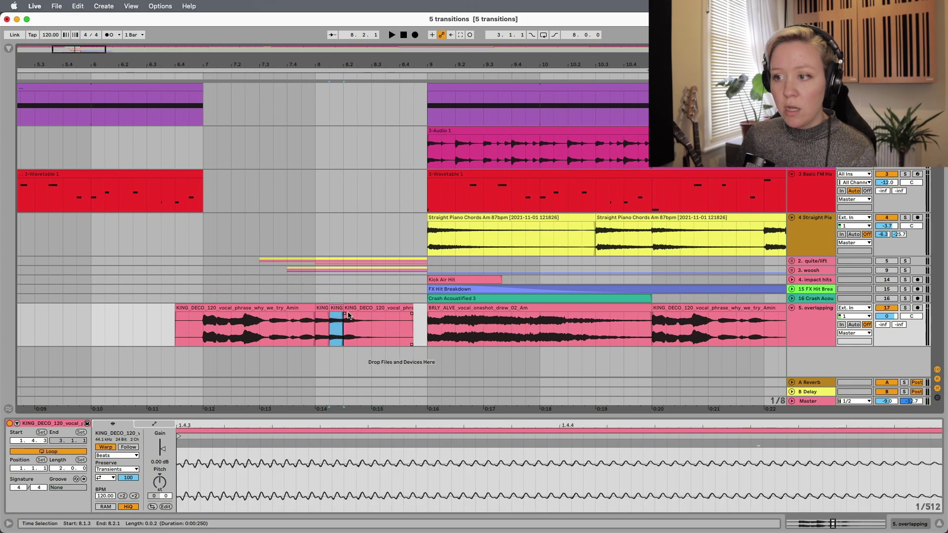
- Try reshaping the vocal tail after the slices, starting it at 8.2.1 and ending it at 9.1.1, and play from 6.4.1
mouse_move(359, 314)
left_mouse_down()
mouse_move(364, 305)
mouse_move(345, 326)
left_mouse_up()
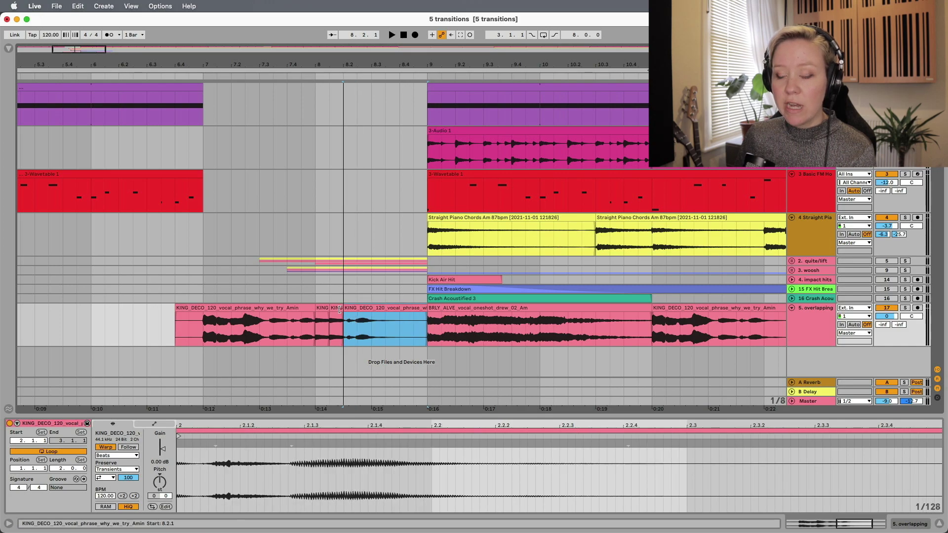
left_click(179, 335)
key("space")
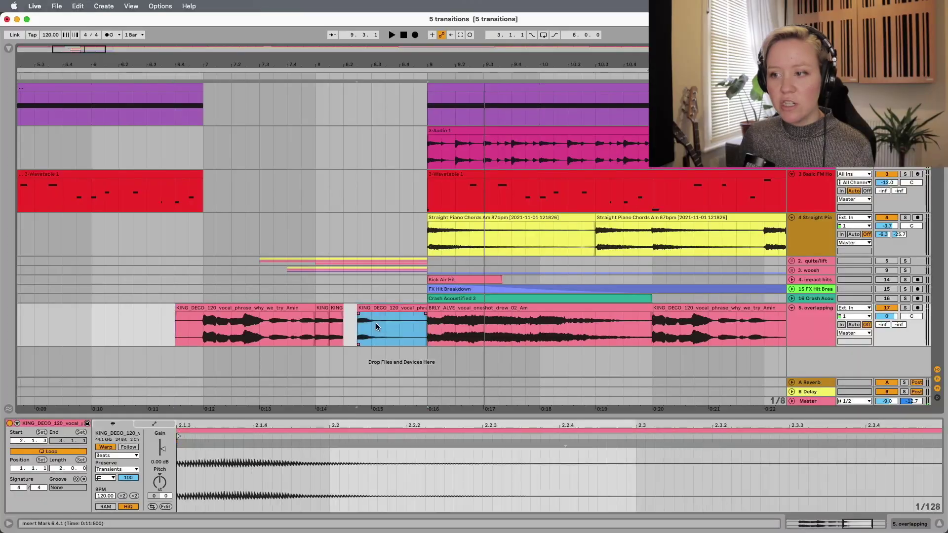
left_click(375, 323)
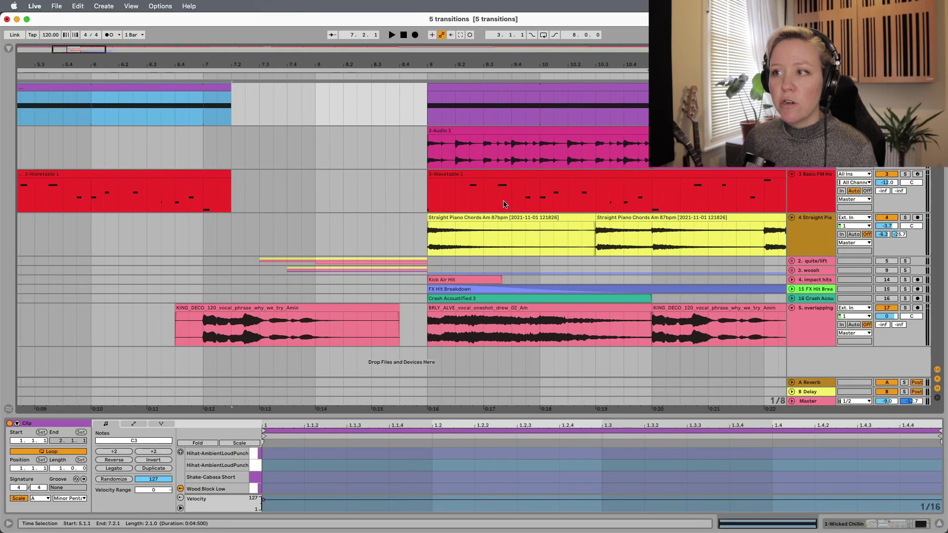
- Try starting the Wicked Chillin clip at 8.3.1 and the drums clip at 8.4.1, and play the transition from bar 6
left_click_drag(428, 99, 376, 99)
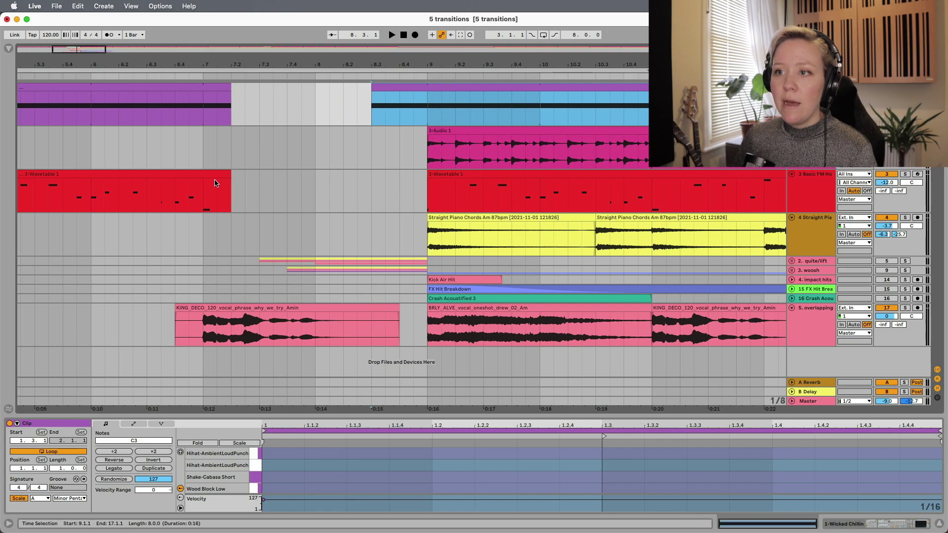
left_click_drag(427, 133, 400, 134)
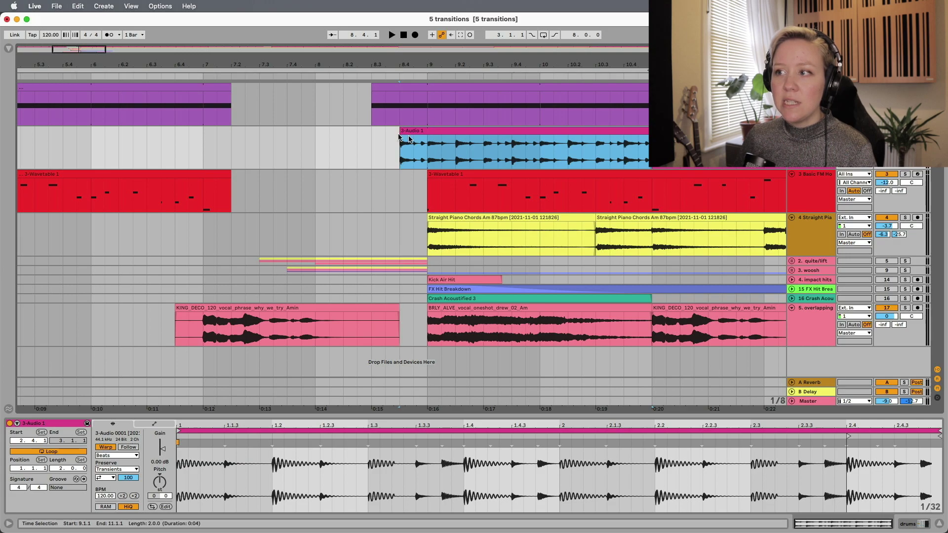
left_click(161, 148)
key("space")
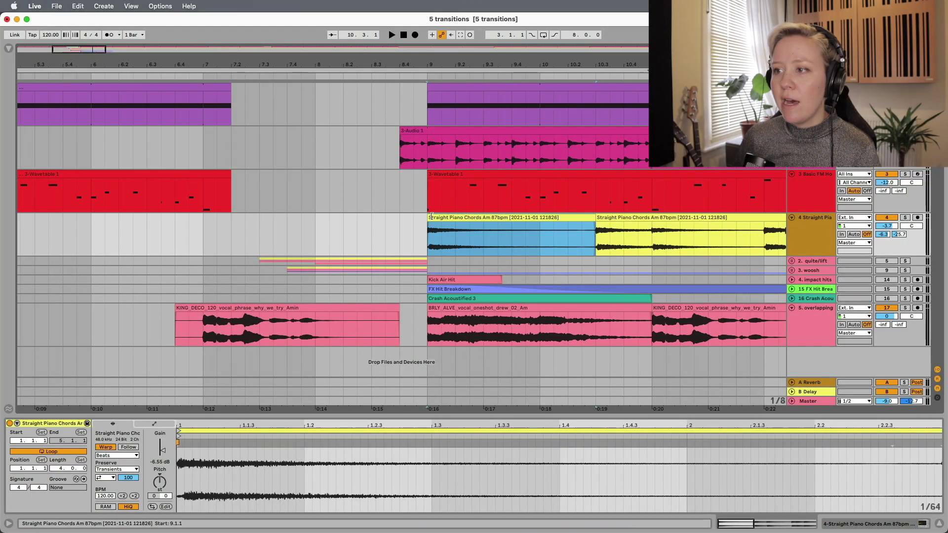
- Try starting the Straight Piano Chords clip at 8.3.1 and play from 6.4.1 into bar 9
left_click_drag(431, 216, 372, 218)
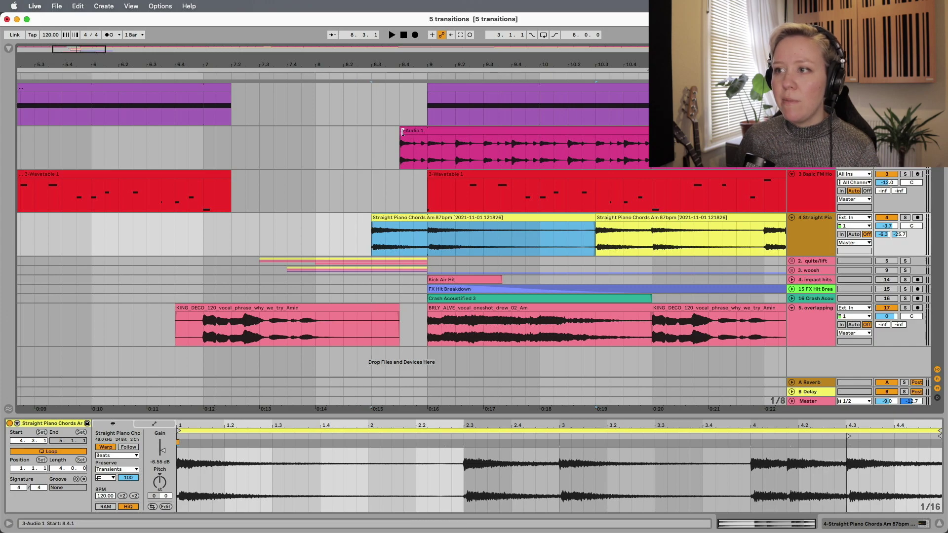
left_click(168, 250)
key("space")
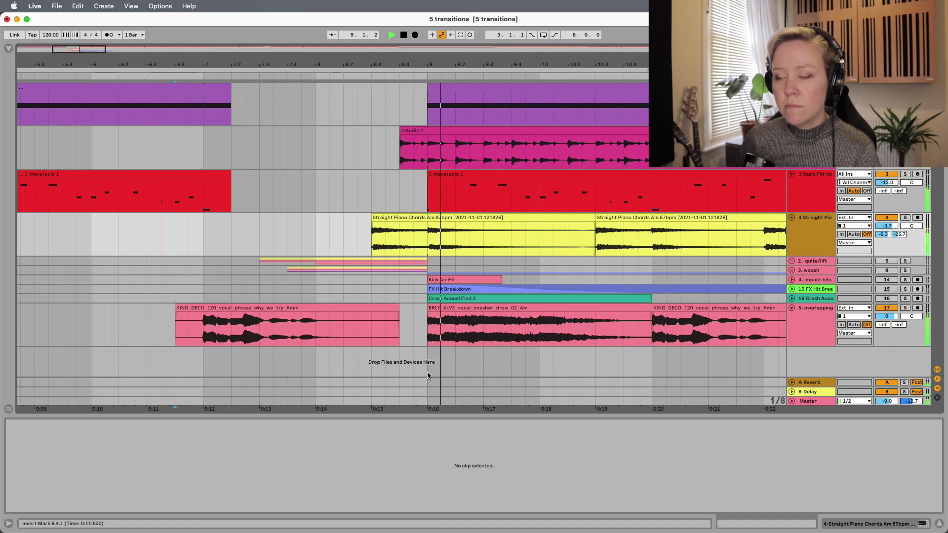
key("space")
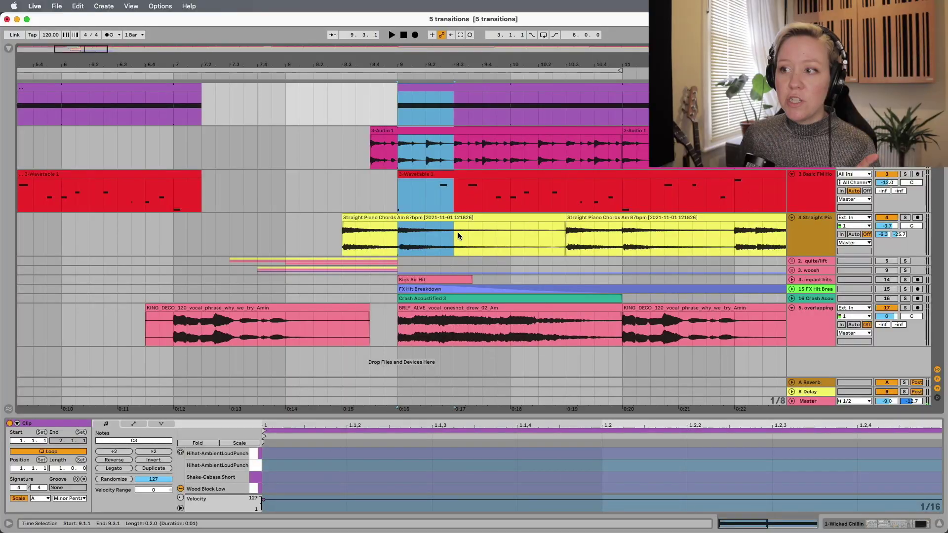
- Delete the clip material before 9.3.1 in bars 8 and 9 on the Wicked Chillin, drums, bass and piano tracks
left_click(458, 232)
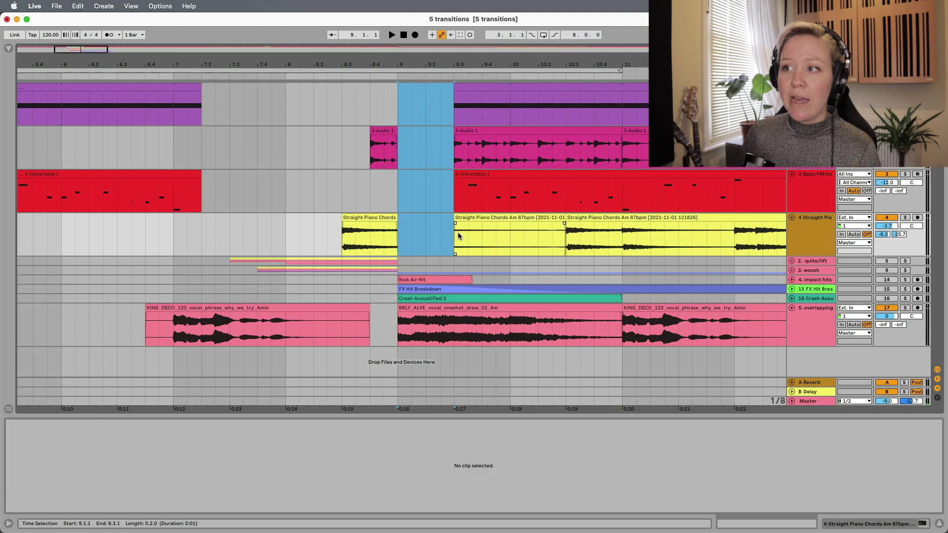
left_click_drag(445, 239, 324, 117)
key("Delete")
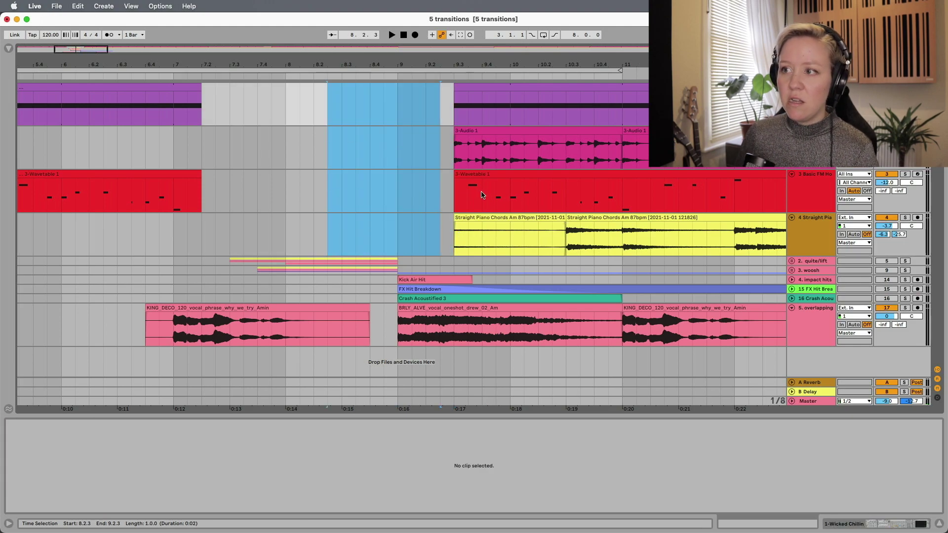
- Extend the start of the piano clip back to 9.1.1 and the start of the bass clip back to 9.2.3
left_click_drag(458, 236, 522, 236)
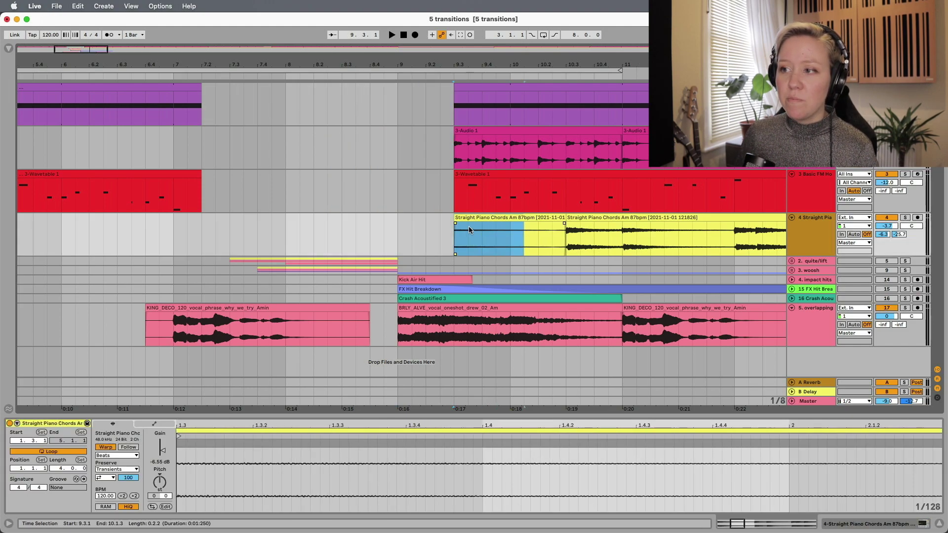
left_click_drag(455, 233, 392, 221)
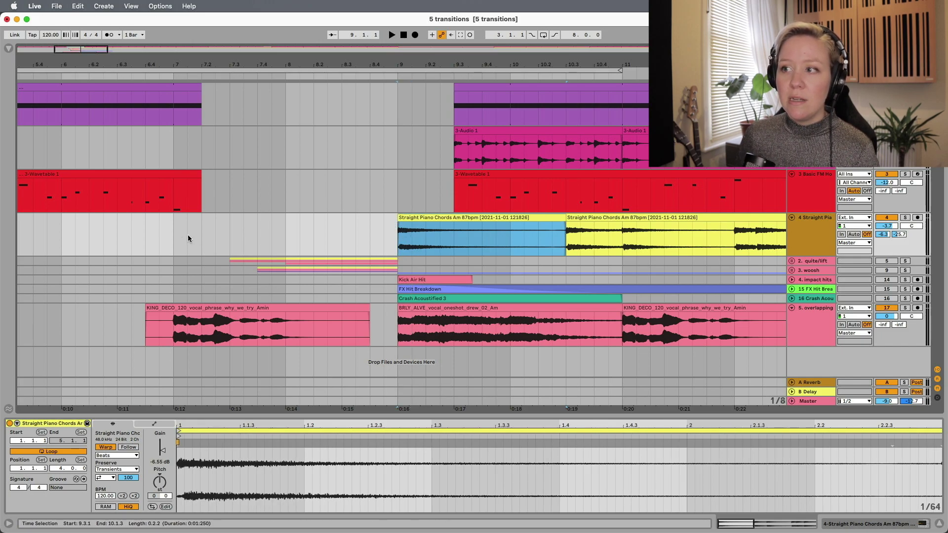
left_click_drag(460, 200, 397, 103)
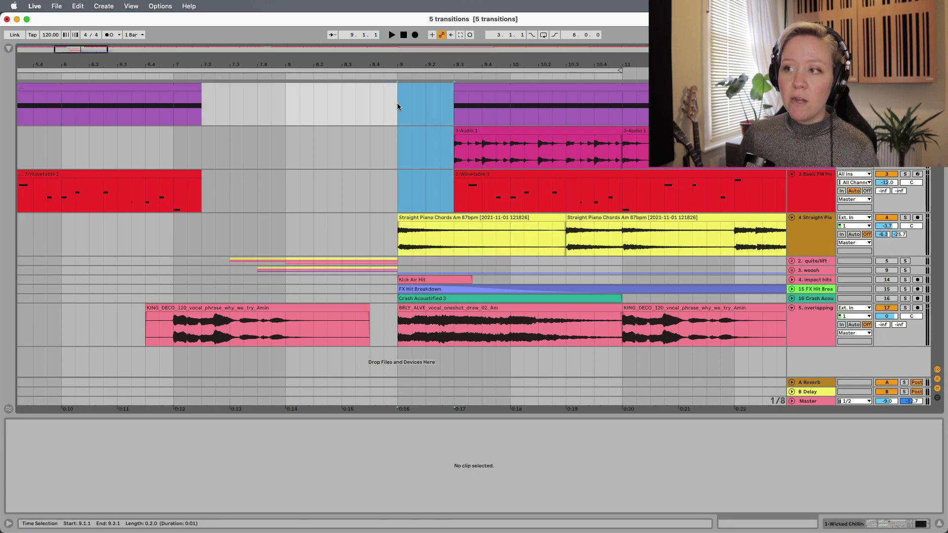
left_click_drag(458, 155, 446, 174)
left_click(446, 190)
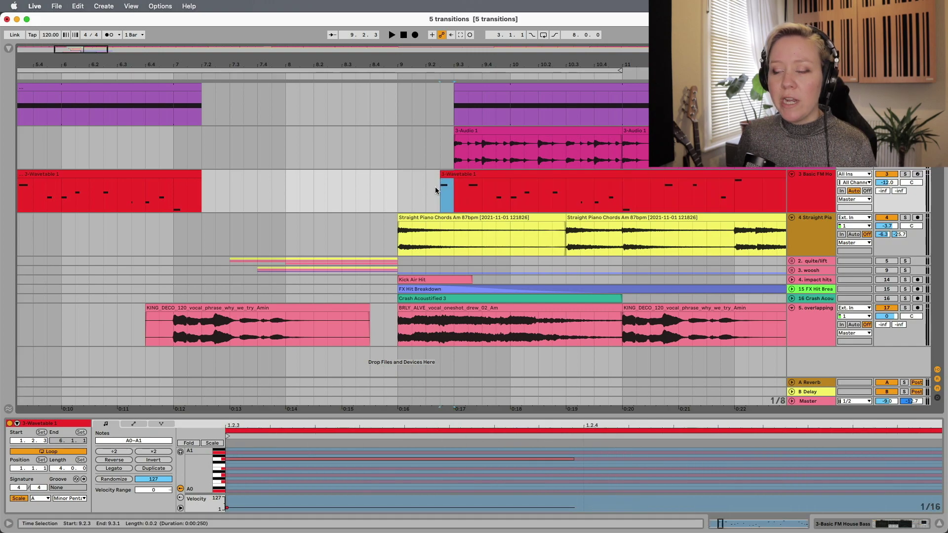
- Play from 6.4.1 into bar 10 to hear the staggered entries of piano, bass and drums
left_click(140, 243)
key("space")
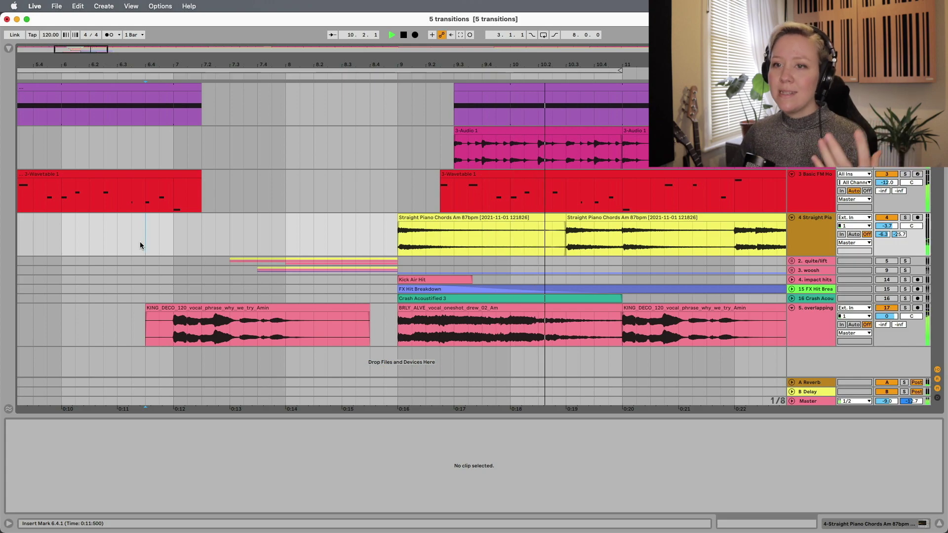
key("space")
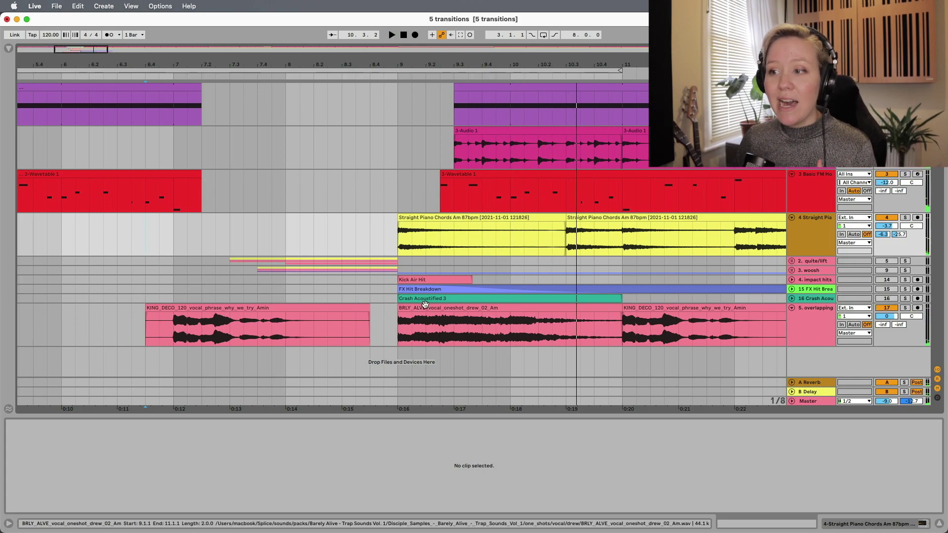
- Activate the 3. woosh group track and play the transition from 6.4.1 to bar 11
left_click(792, 271)
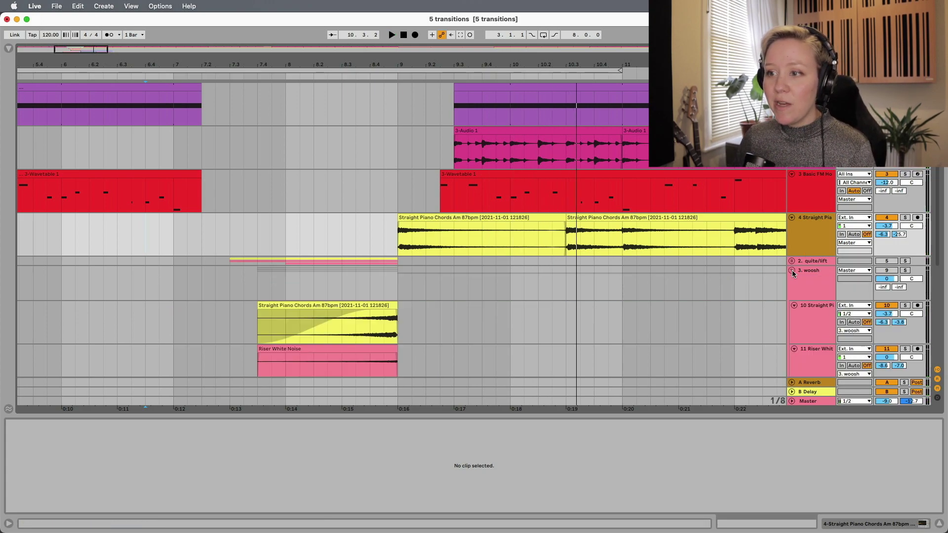
left_click(792, 270)
key("Tab")
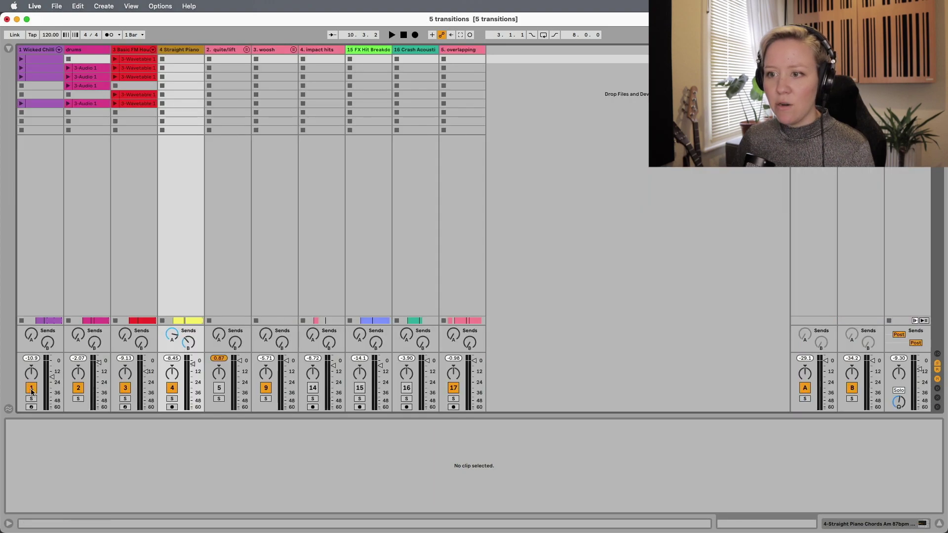
key("Tab")
key("space")
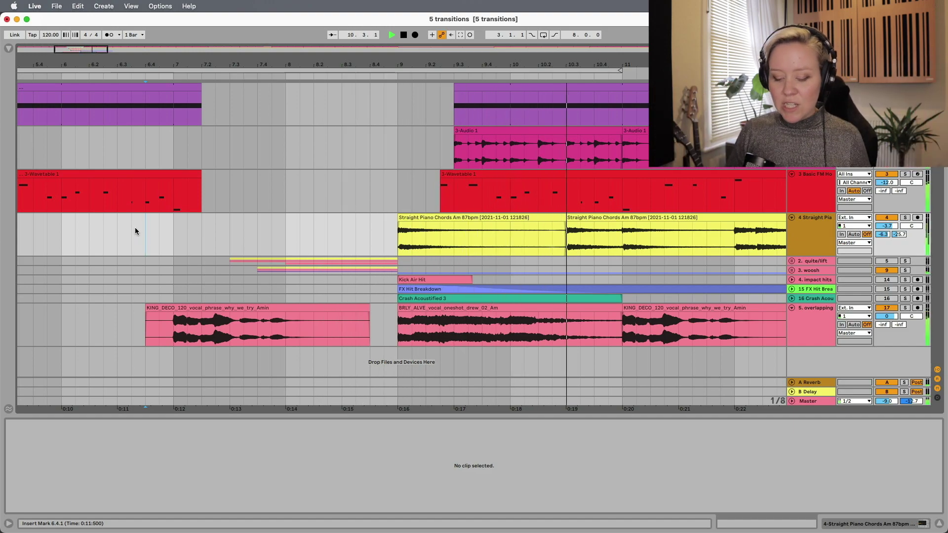
key("space")
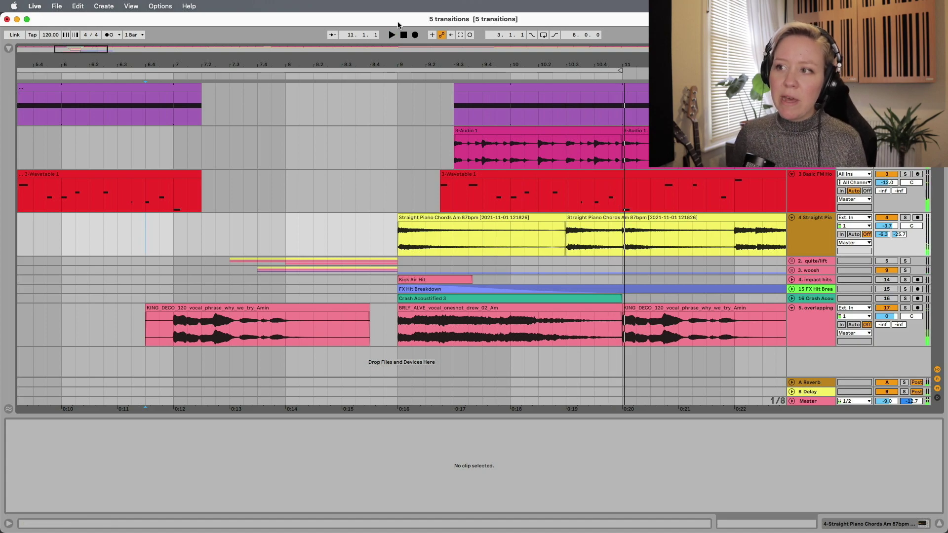
- Select the empty range from 9.1.1 to 9.3.1 across the Wicked Chillin and drums tracks
left_click_drag(416, 97, 449, 169)
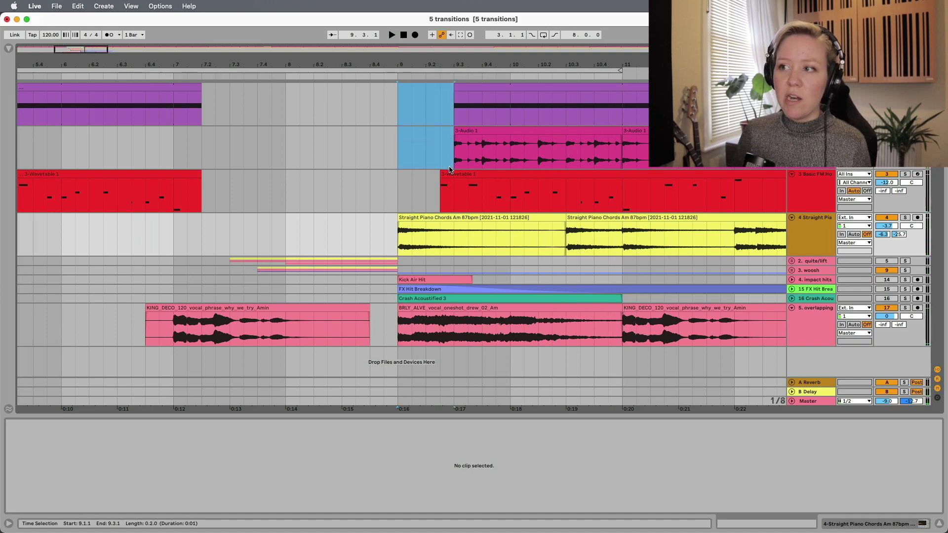